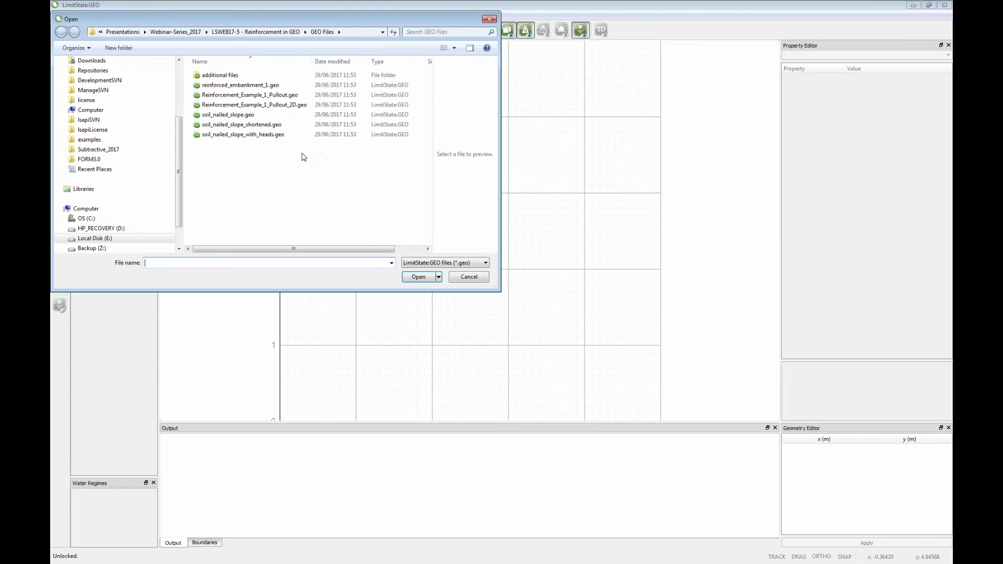
- Open Reinforcement_Example_1_Pullout.geo and inspect the undrained shear strength of the upper Soft Clay block
{"action": "left_click", "coordinate": [282, 95]}
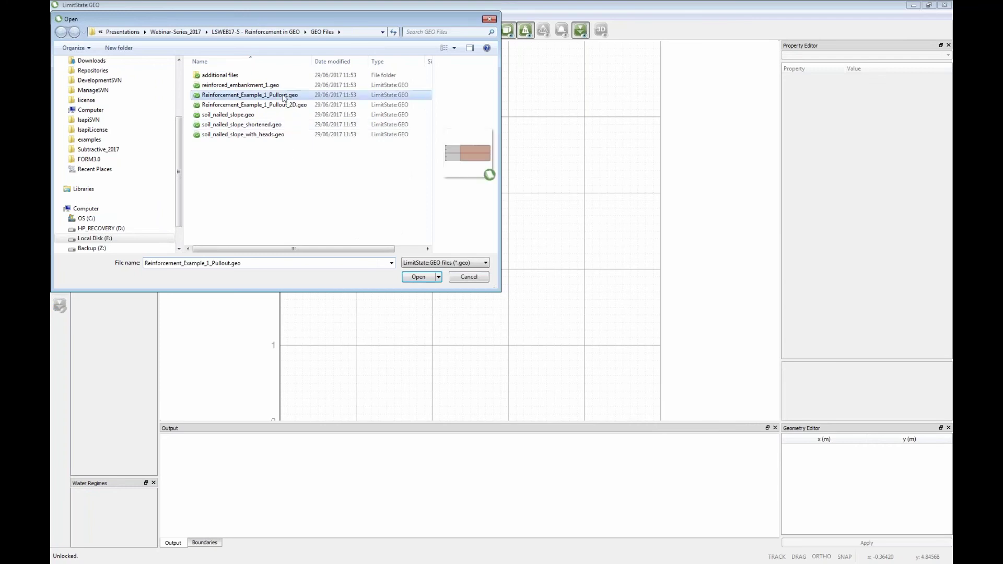
{"action": "left_click", "coordinate": [418, 278]}
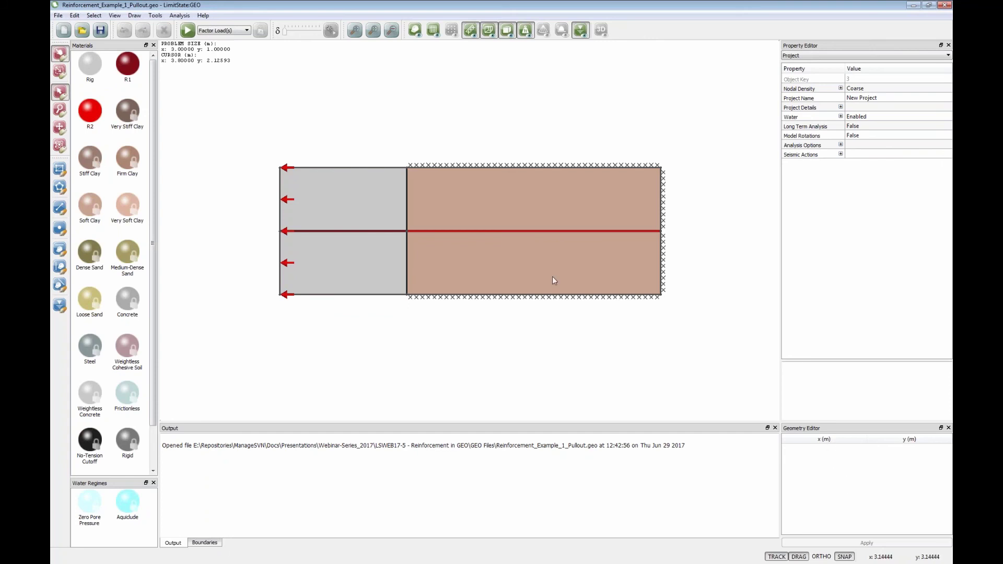
{"action": "left_click", "coordinate": [543, 211]}
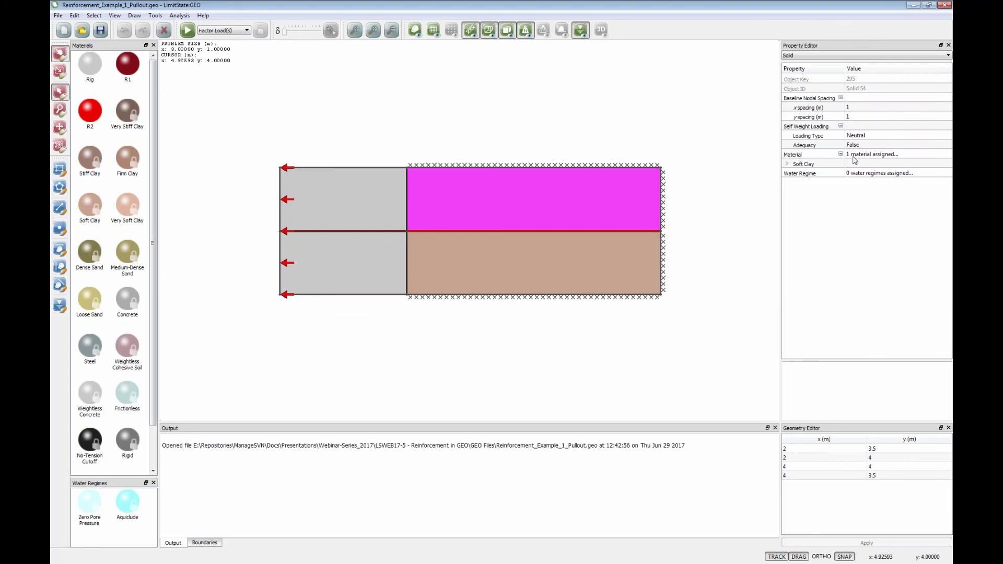
{"action": "left_click", "coordinate": [787, 164]}
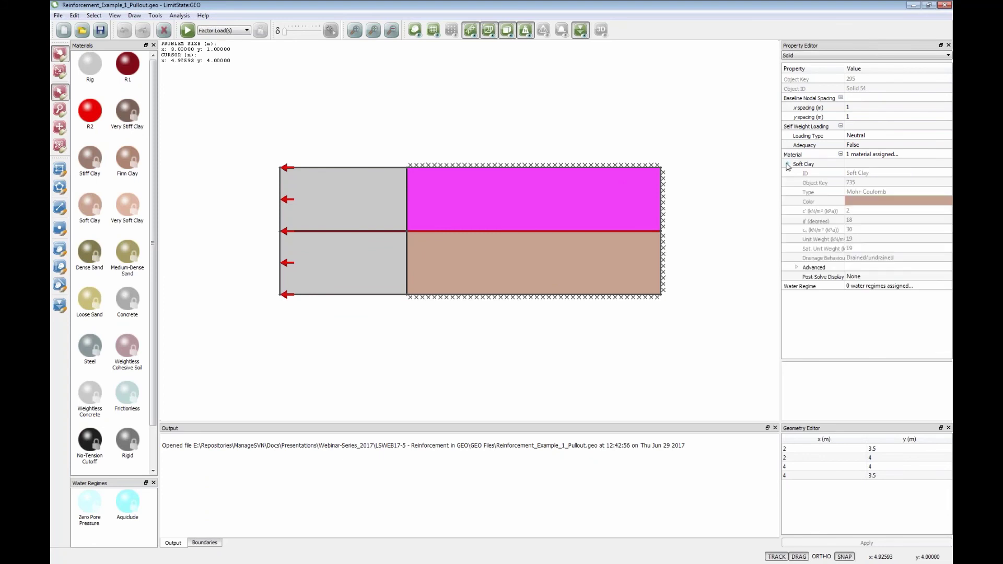
{"action": "left_click", "coordinate": [855, 231]}
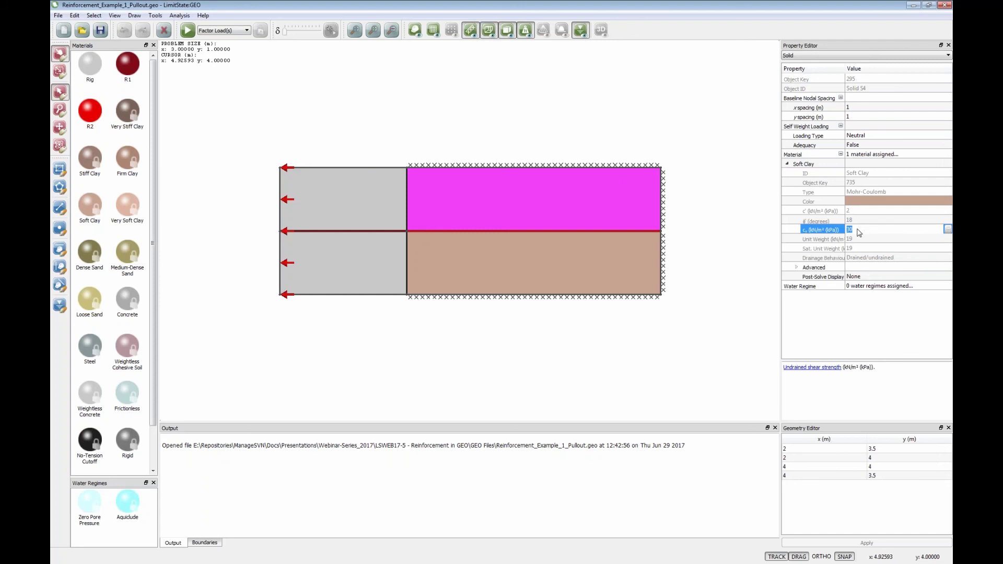
- Inspect the pullout factor of the R2 engineered element in the clay and the end coordinates of its boundary
{"action": "left_click", "coordinate": [509, 231]}
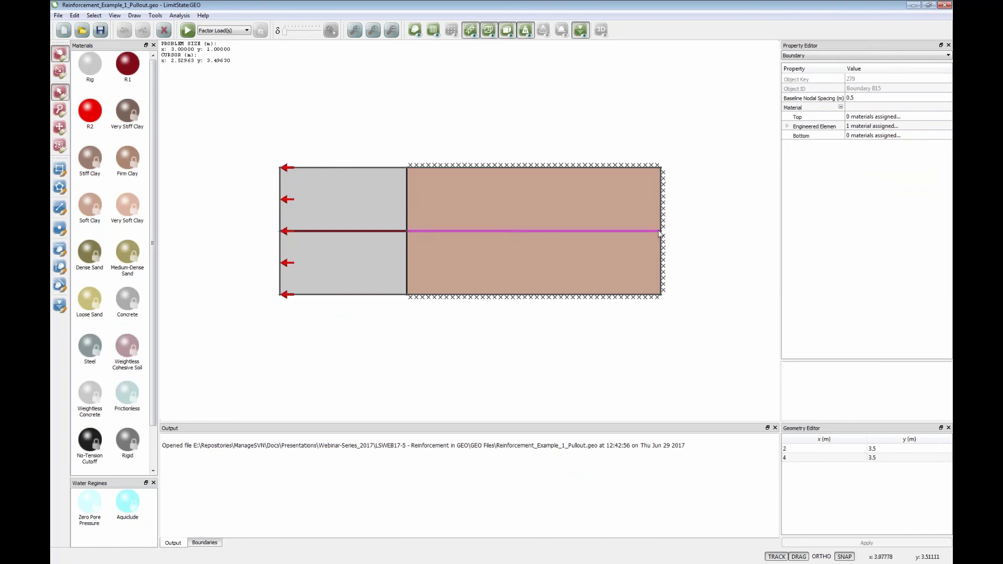
{"action": "left_click", "coordinate": [787, 126]}
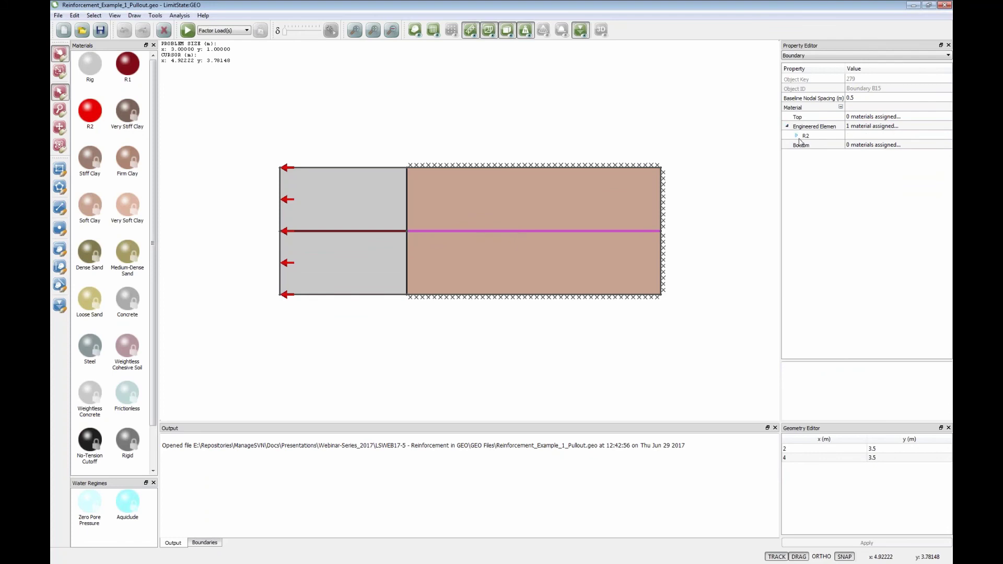
{"action": "left_click", "coordinate": [797, 136]}
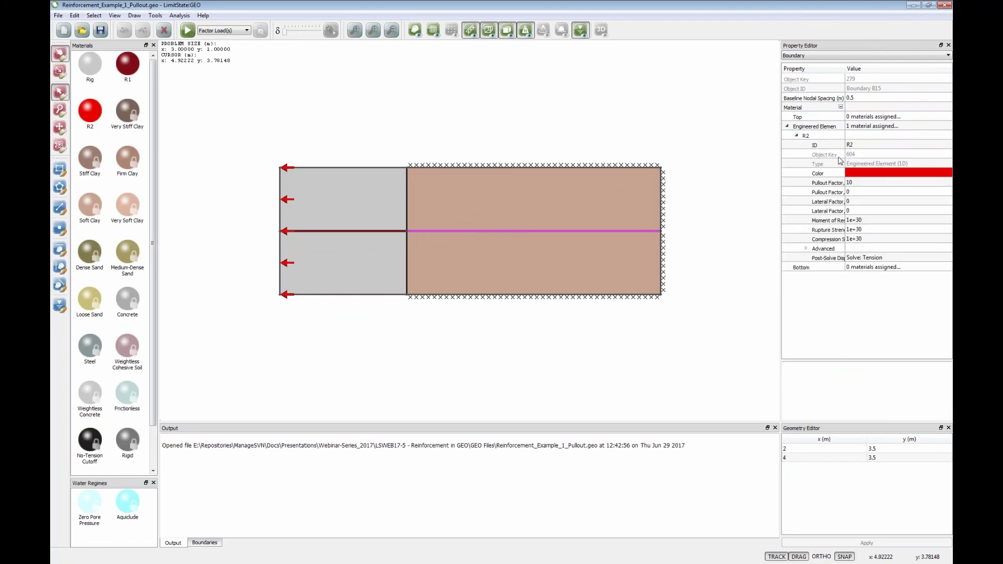
{"action": "left_click", "coordinate": [850, 183]}
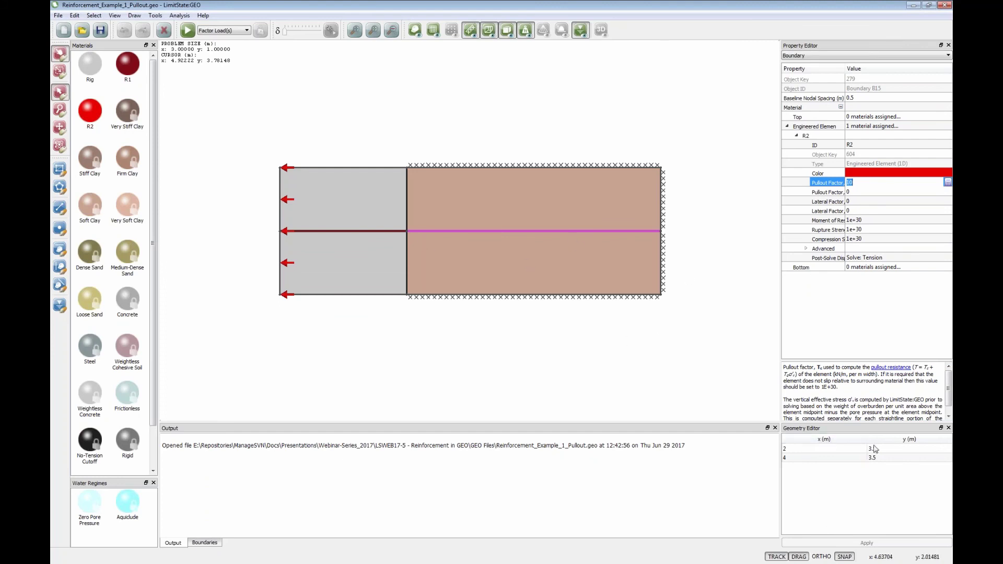
{"action": "left_click", "coordinate": [807, 460]}
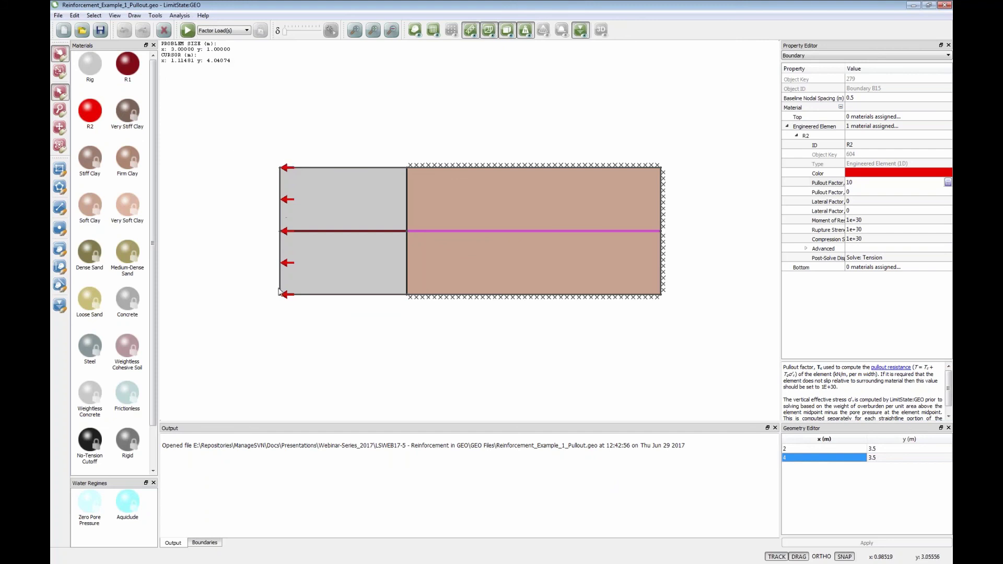
- Solve the pullout model, examine the result along the reinforcement, and unlock the model for editing
{"action": "left_click", "coordinate": [187, 30]}
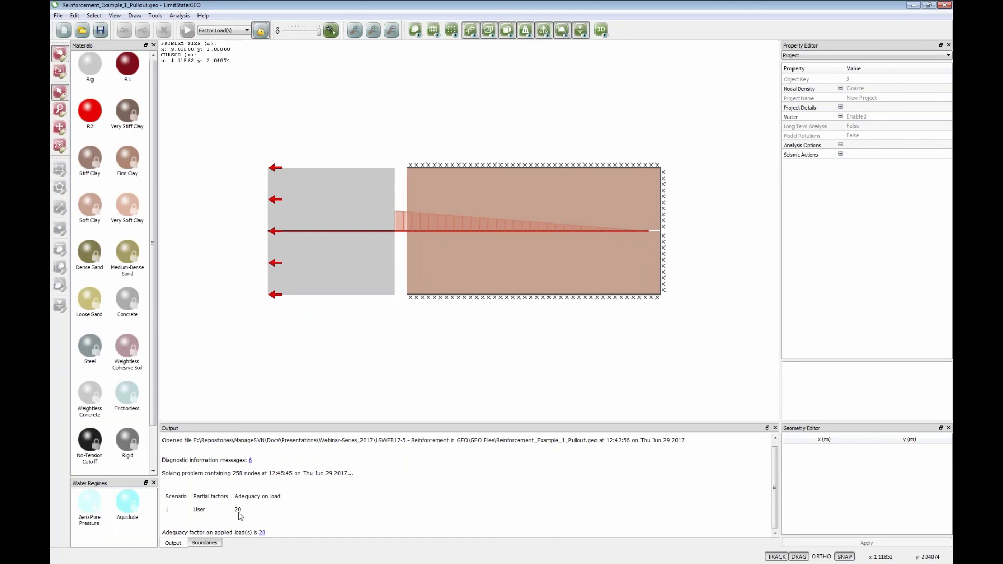
{"action": "mouse_move", "coordinate": [402, 220]}
{"action": "left_click", "coordinate": [261, 30]}
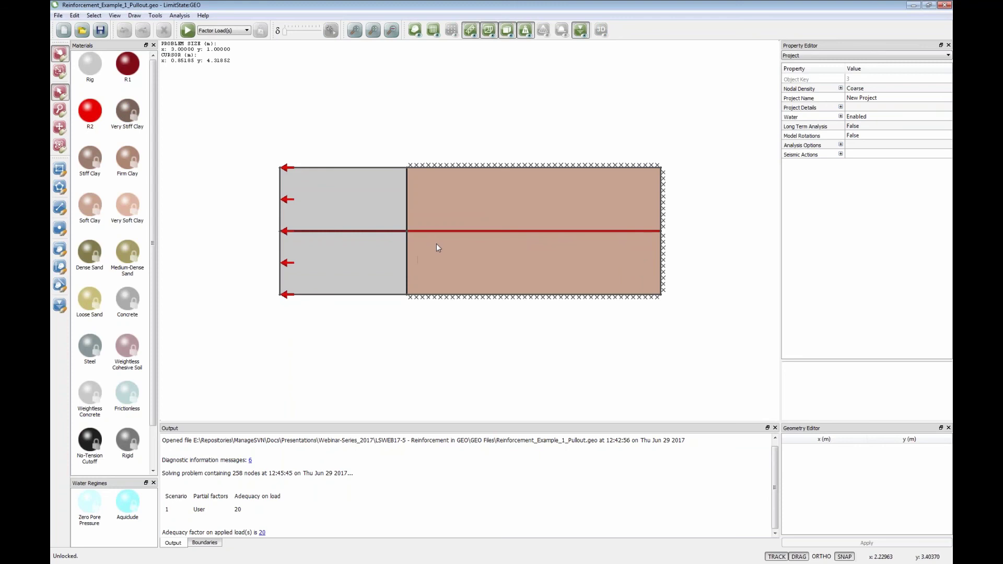
- Set the Tc pullout factor of material R2 to 20, solve the model again, and unlock it
{"action": "left_click", "coordinate": [90, 116]}
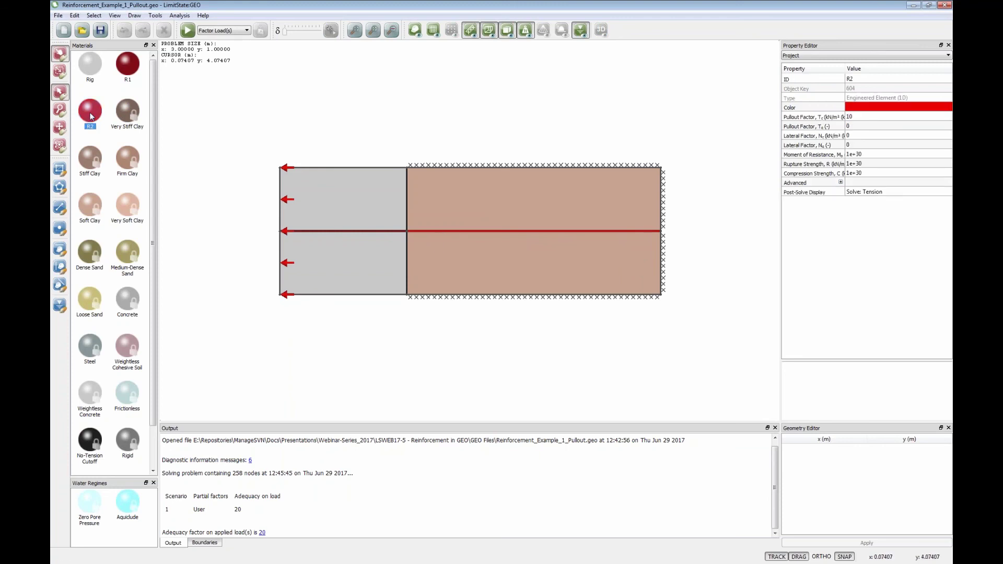
{"action": "left_click", "coordinate": [867, 117]}
{"action": "type", "text": "2"}
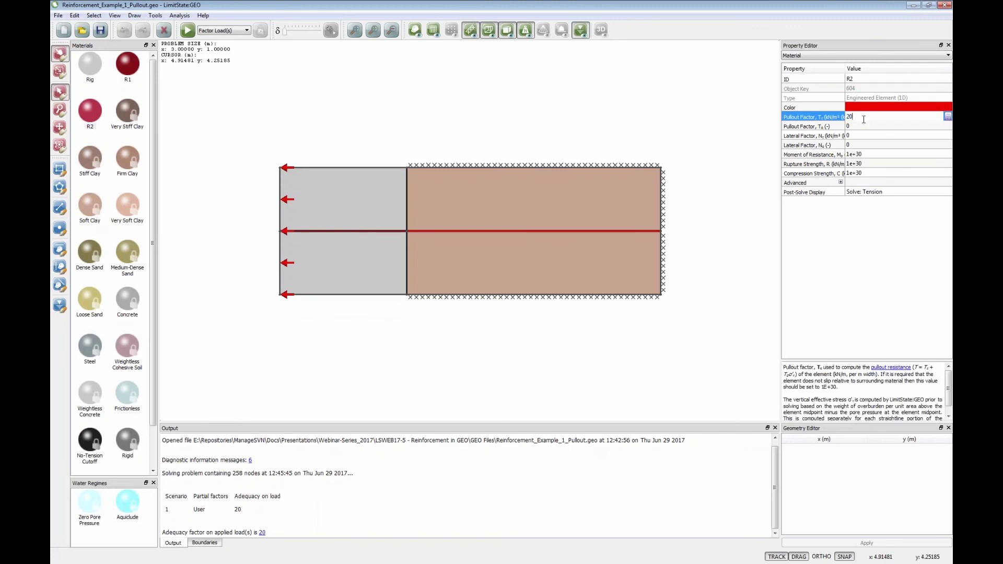
{"action": "left_click", "coordinate": [862, 127]}
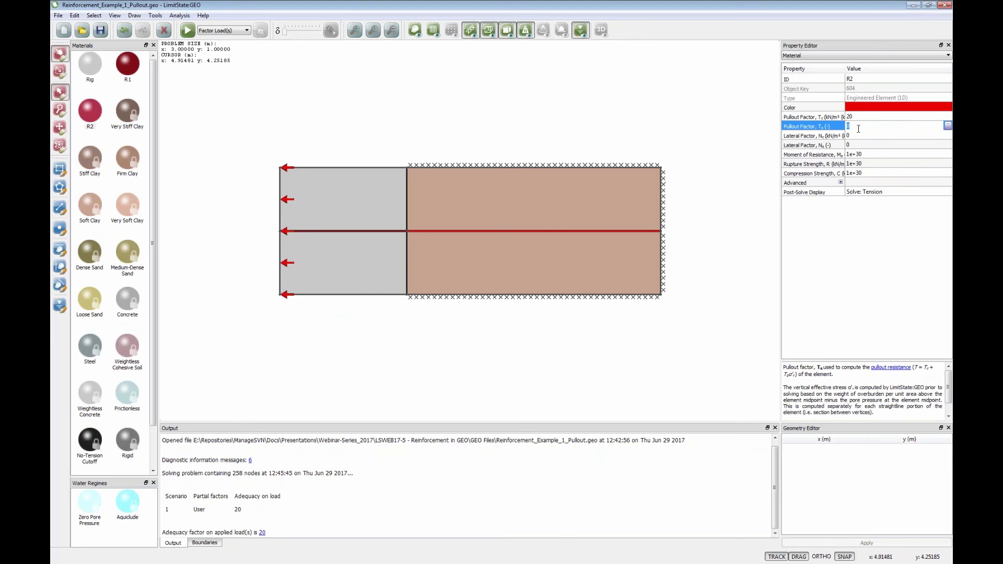
{"action": "left_click", "coordinate": [616, 114]}
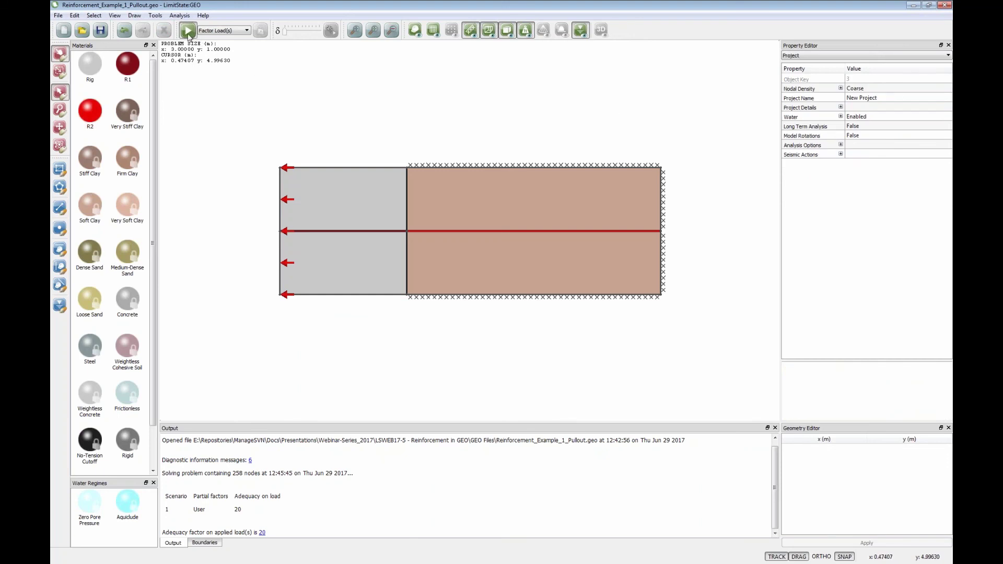
{"action": "left_click", "coordinate": [189, 32]}
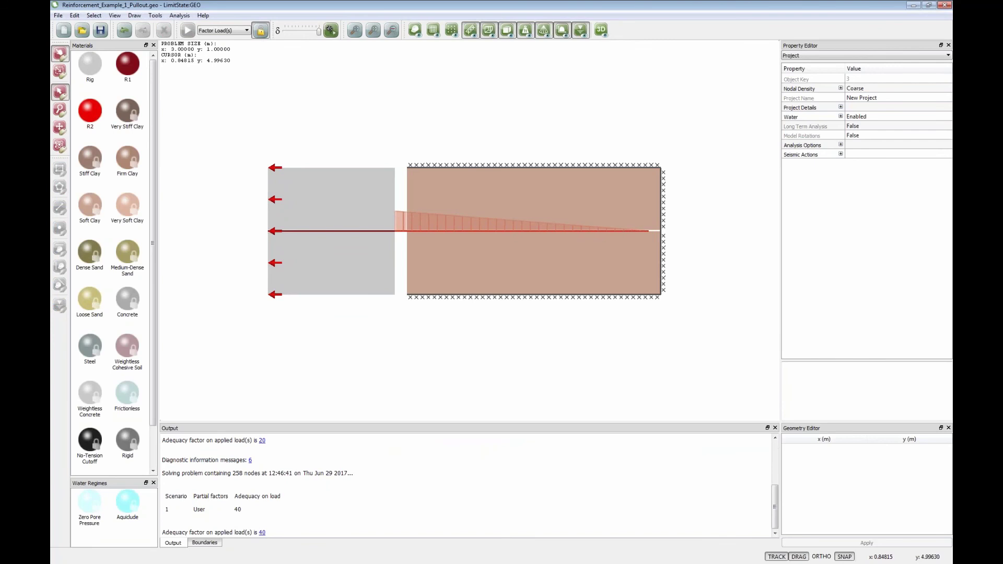
{"action": "left_click", "coordinate": [261, 30]}
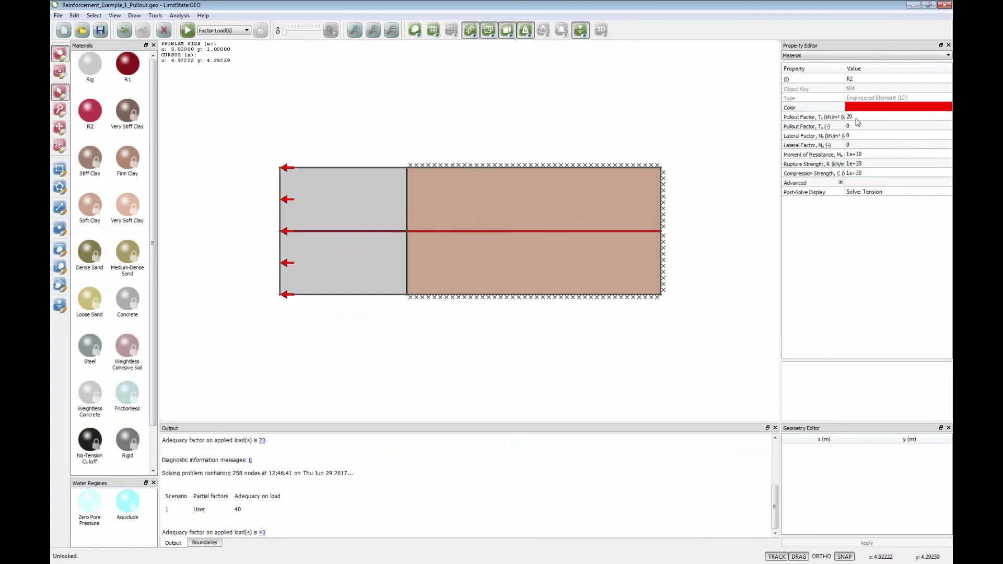
- Set the Tc pullout factor of material R2 to 100 and solve the model again
{"action": "left_click", "coordinate": [857, 118]}
{"action": "type", "text": "100"}
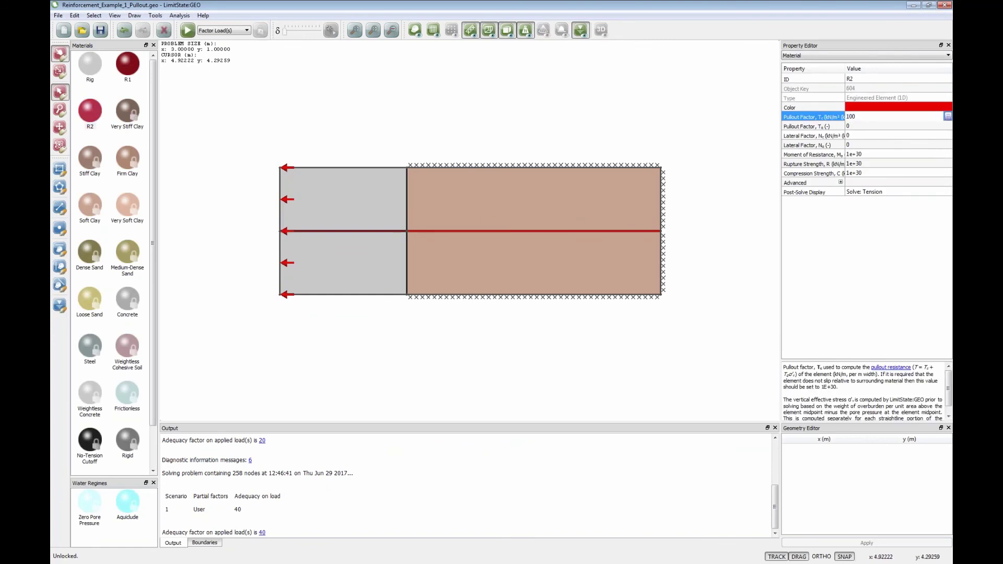
{"action": "key", "text": "Return"}
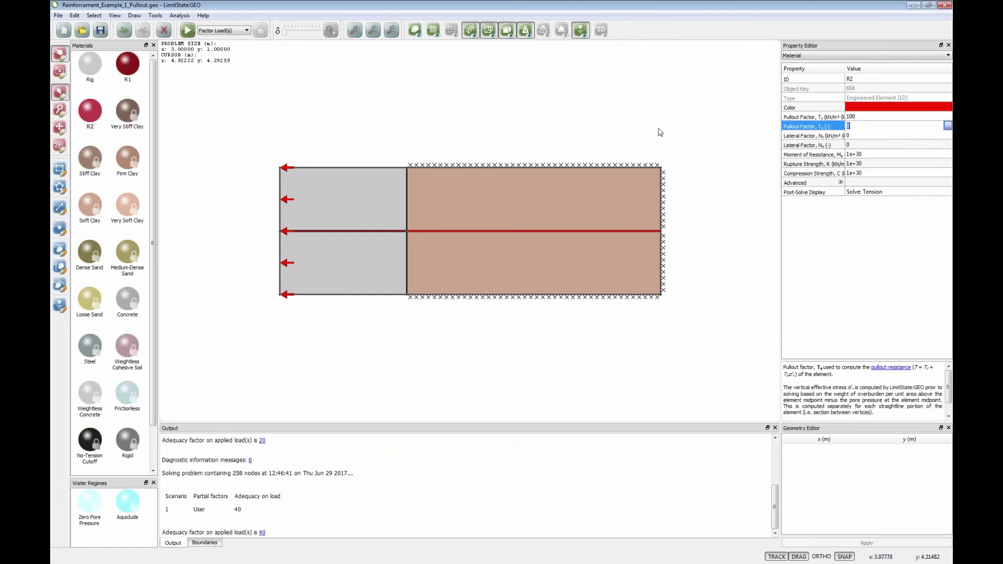
{"action": "left_click", "coordinate": [410, 131]}
{"action": "left_click", "coordinate": [187, 30]}
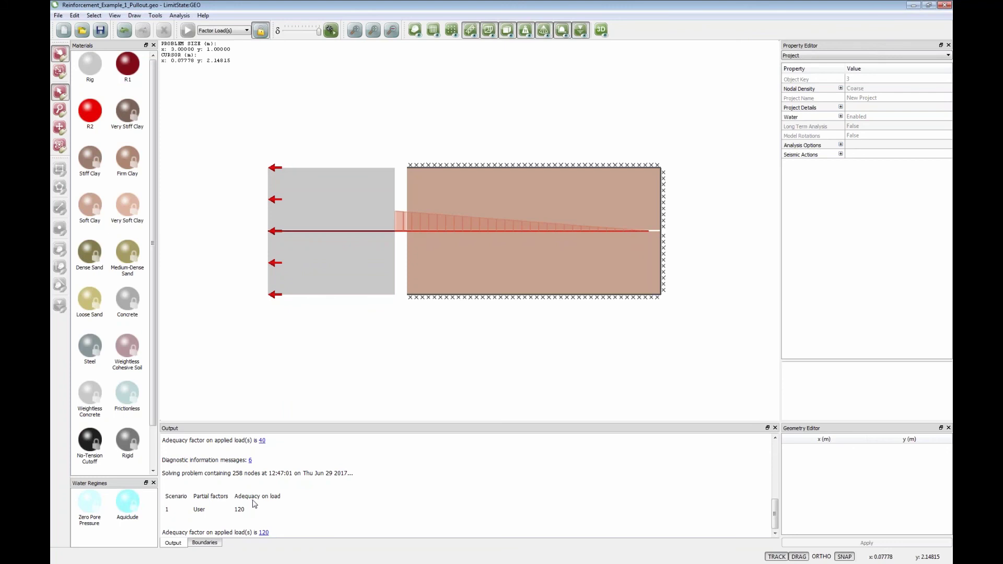
- Unlock the solved model and check the undrained shear strength of the upper Soft Clay block
{"action": "left_click", "coordinate": [497, 193]}
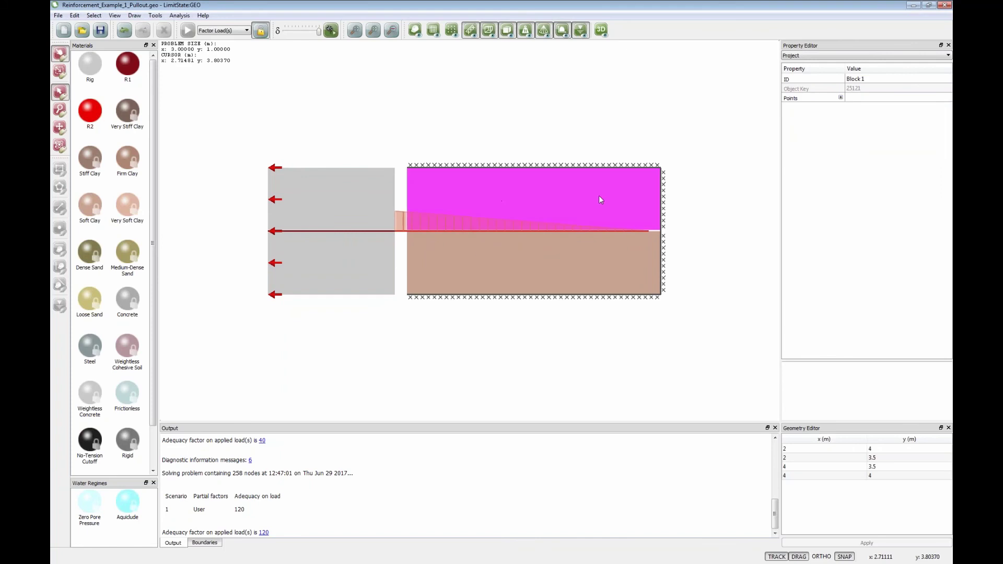
{"action": "left_click", "coordinate": [553, 123]}
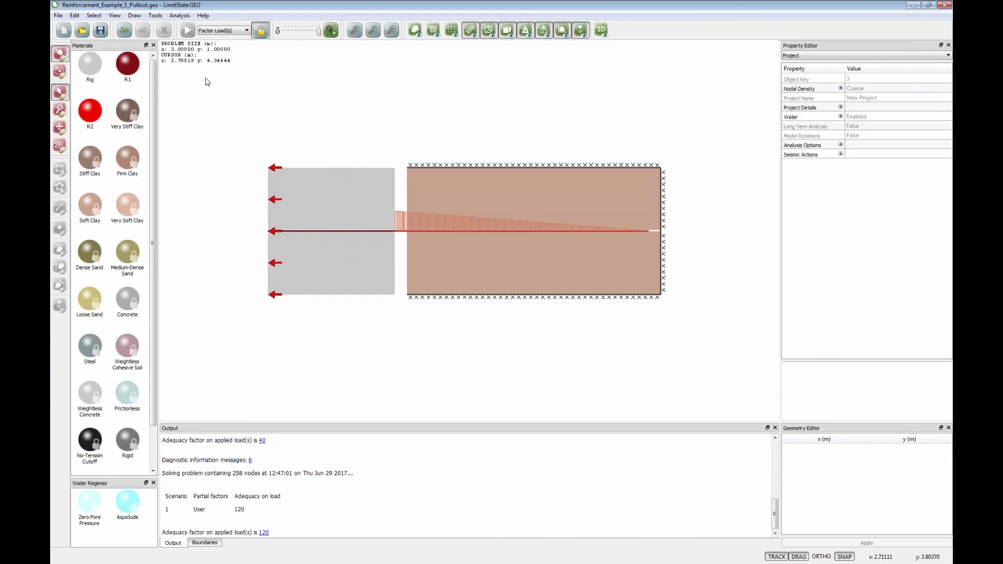
{"action": "left_click", "coordinate": [260, 30]}
{"action": "left_click", "coordinate": [494, 199]}
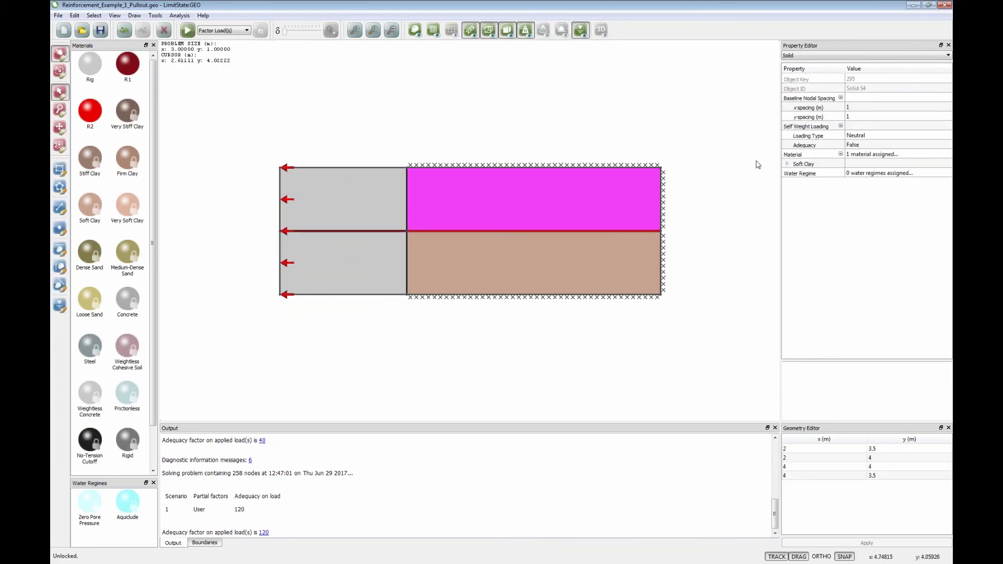
{"action": "left_click", "coordinate": [788, 164]}
{"action": "left_click", "coordinate": [857, 231]}
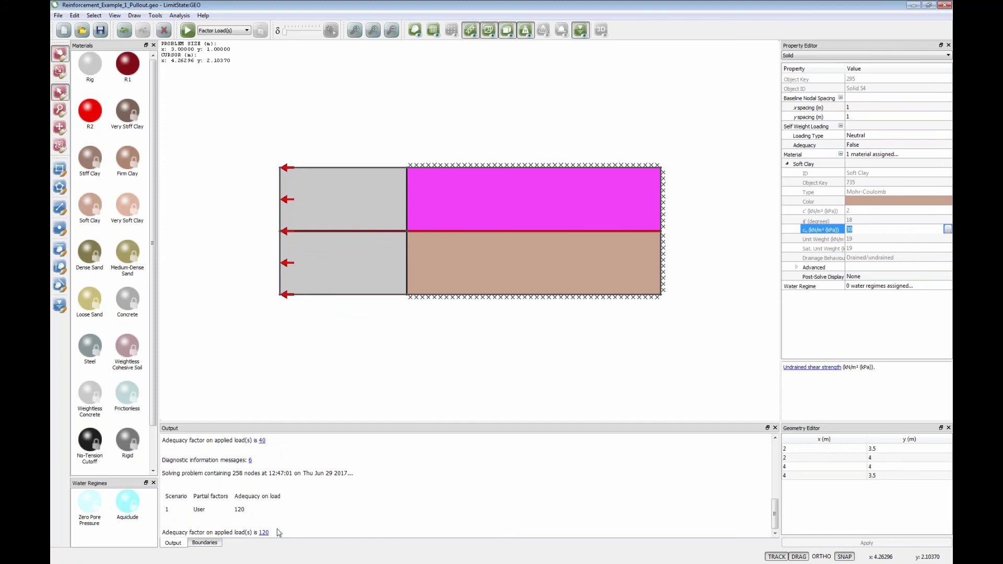
{"action": "left_click", "coordinate": [470, 366]}
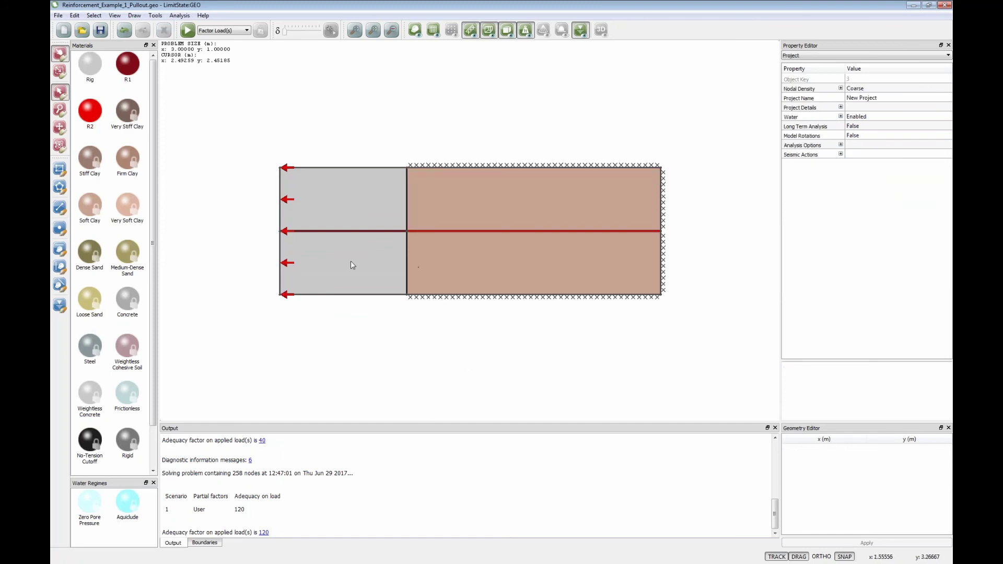
- Set the rupture strength of material R2 to 60 and solve the model again
{"action": "left_click", "coordinate": [95, 112]}
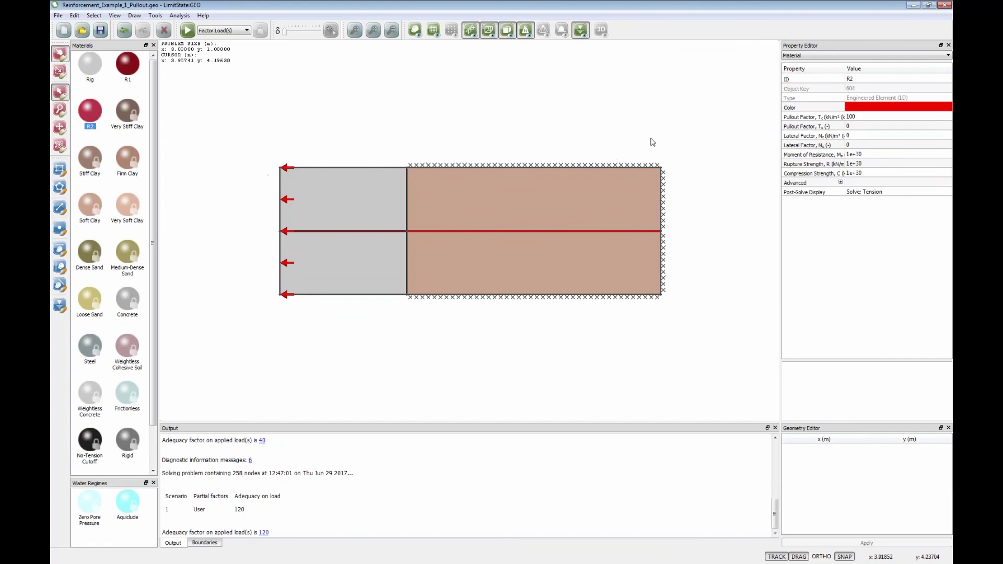
{"action": "left_click", "coordinate": [788, 166]}
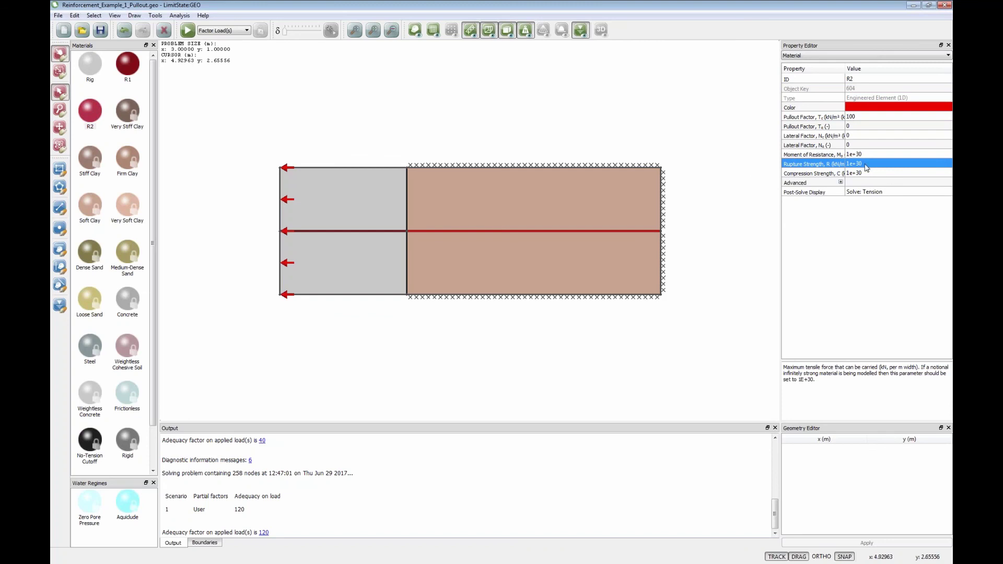
{"action": "left_click", "coordinate": [851, 164]}
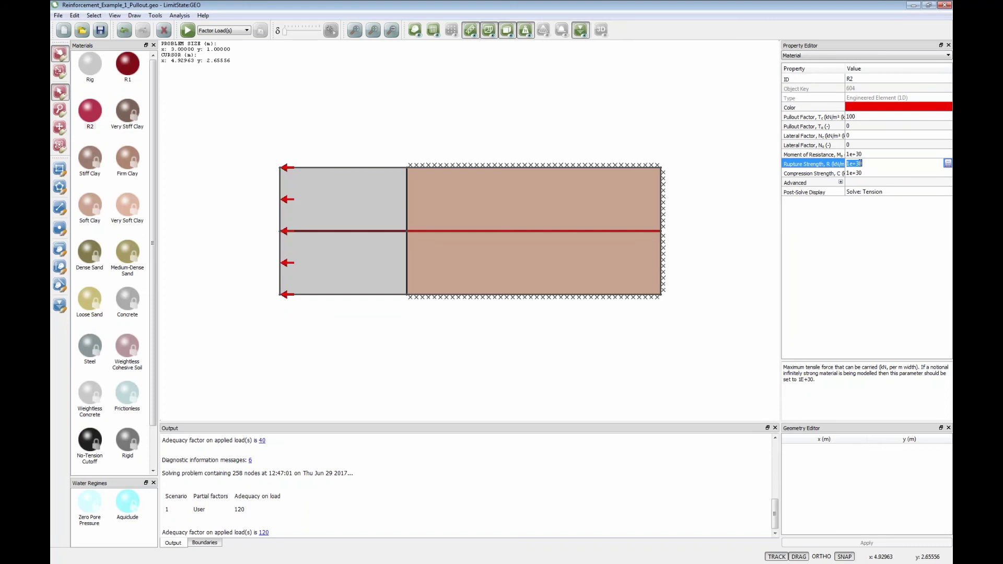
{"action": "type", "text": "60"}
{"action": "key", "text": "Tab"}
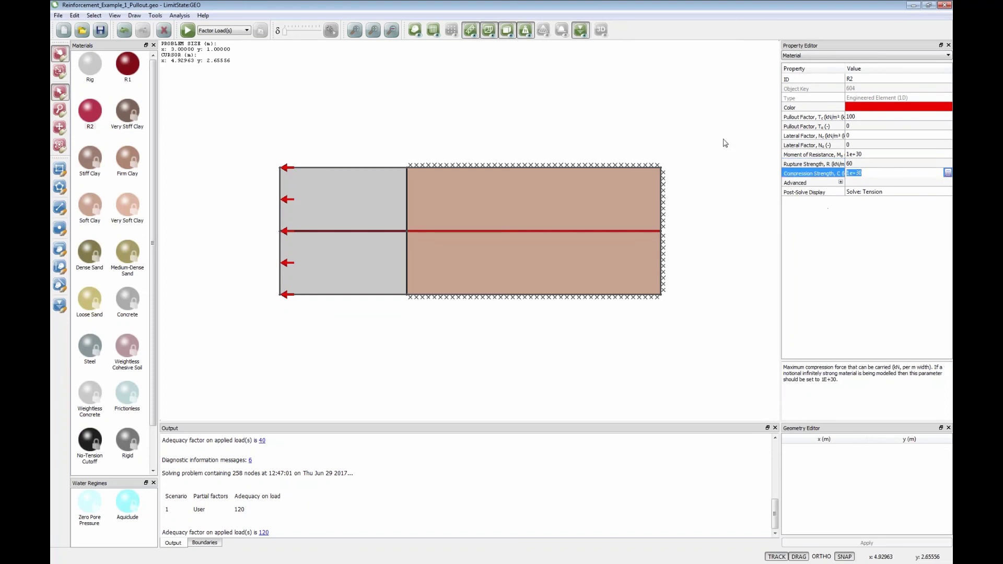
{"action": "left_click", "coordinate": [701, 127]}
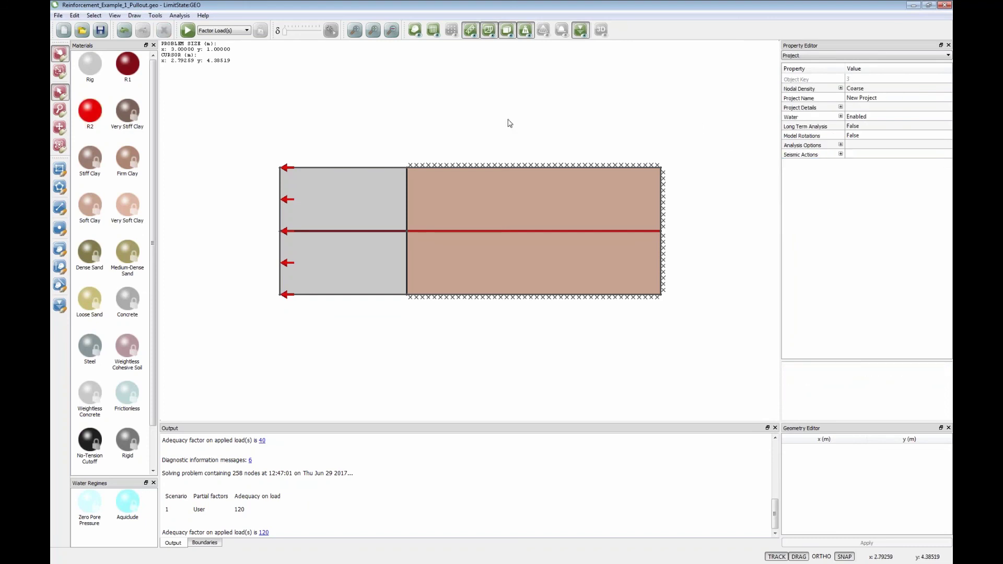
{"action": "left_click", "coordinate": [189, 31]}
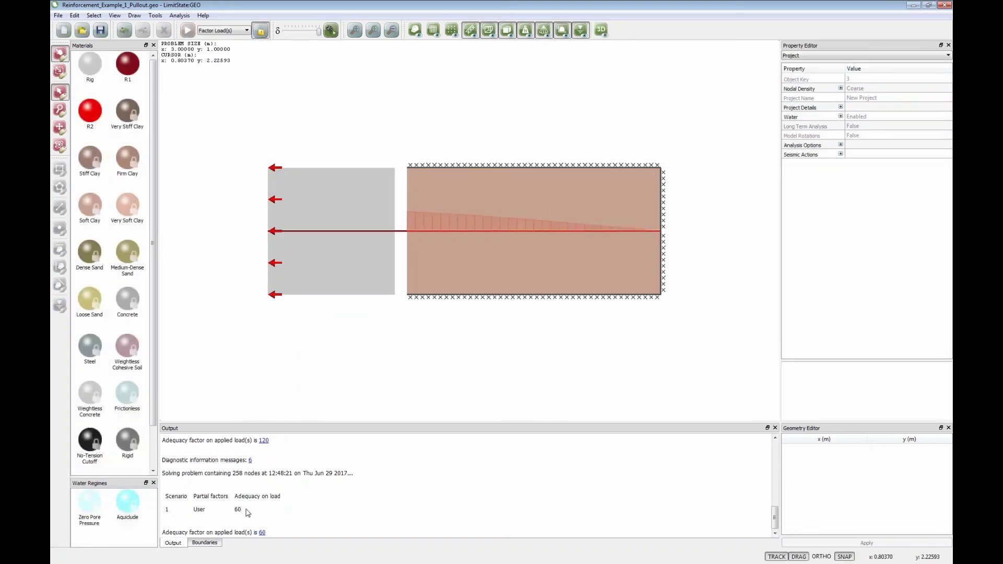
- Examine the axial force along the reinforcement, animate the failure mechanism, and unlock the model
{"action": "mouse_move", "coordinate": [622, 232]}
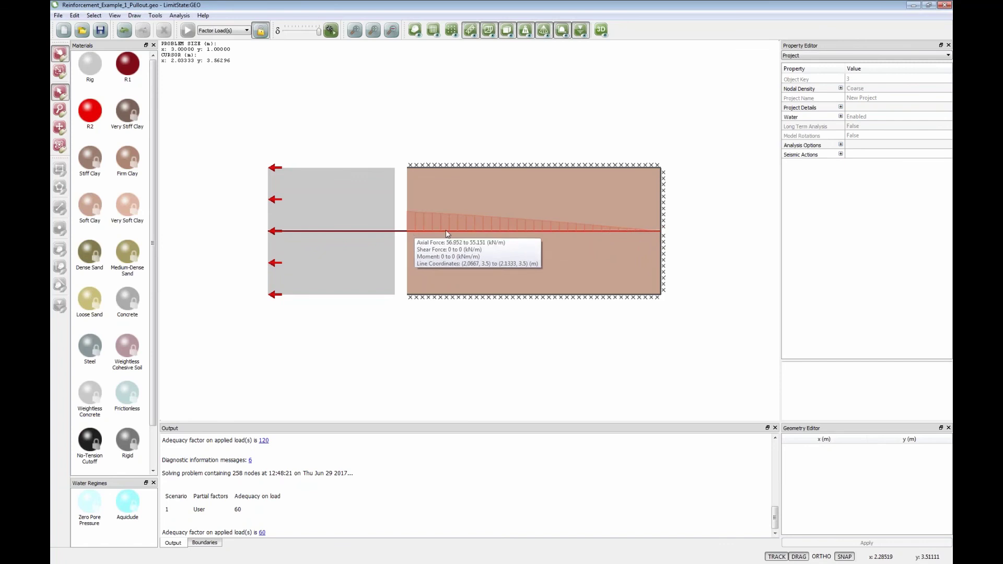
{"action": "left_click", "coordinate": [331, 30]}
{"action": "mouse_move", "coordinate": [398, 228]}
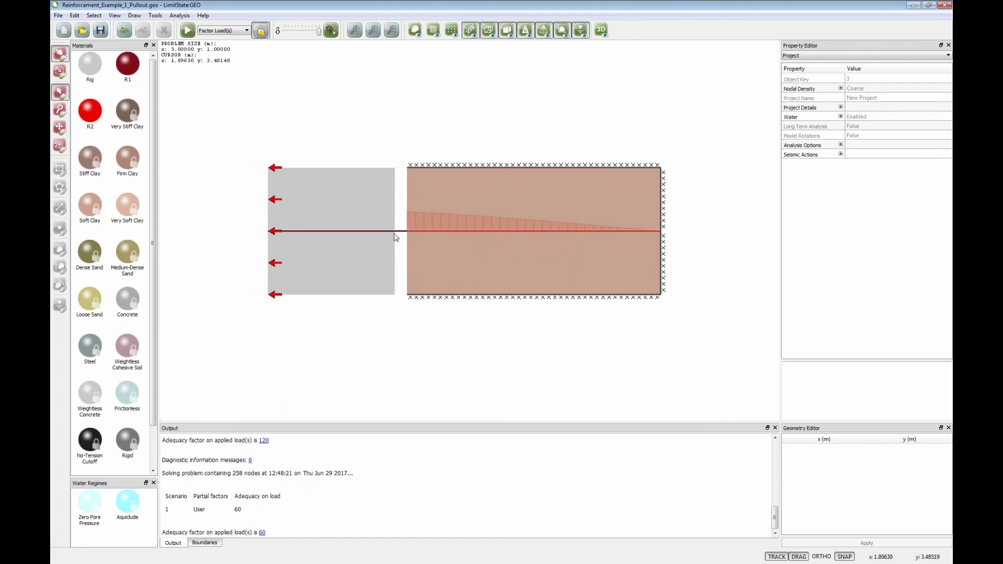
{"action": "left_click", "coordinate": [261, 32]}
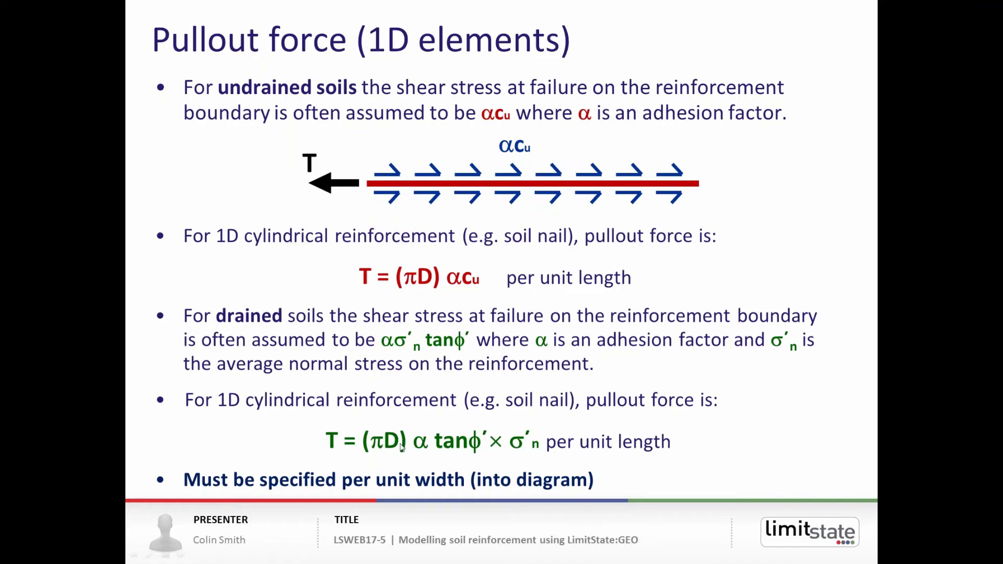
{"action": "left_click", "coordinate": [414, 437]}
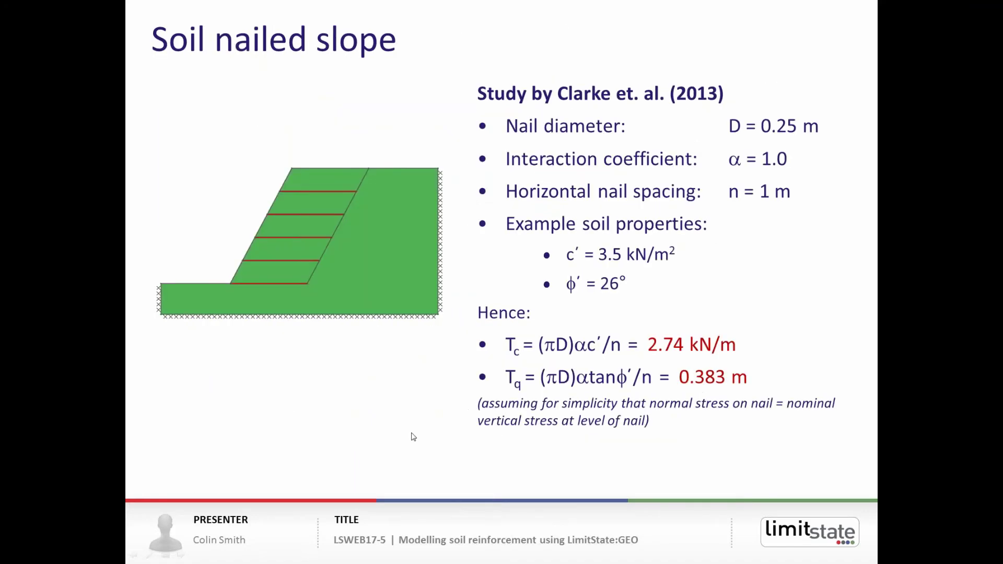
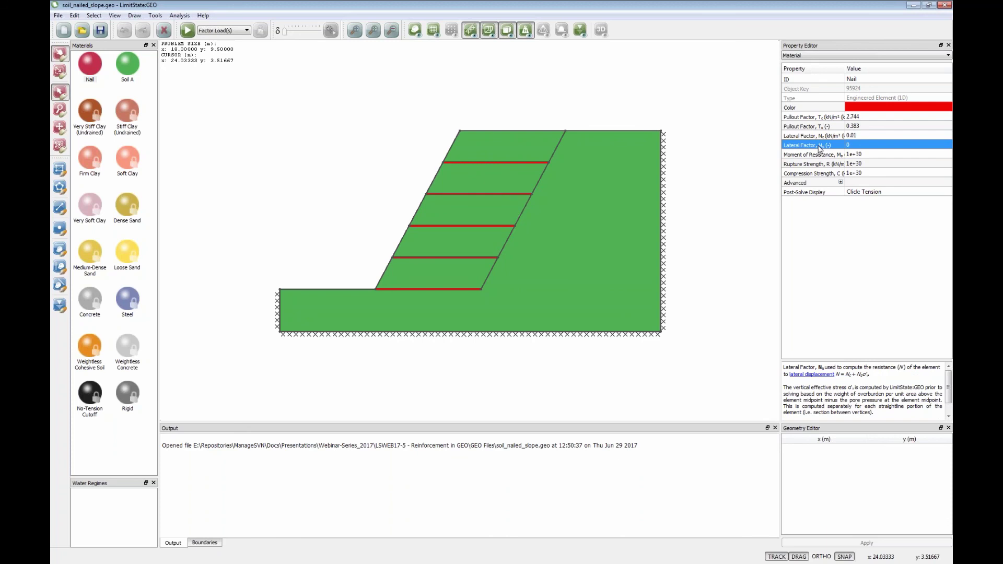
- Check the lateral factor Nc of the Nail material and solve the soil-nailed slope model
{"action": "left_click", "coordinate": [857, 135]}
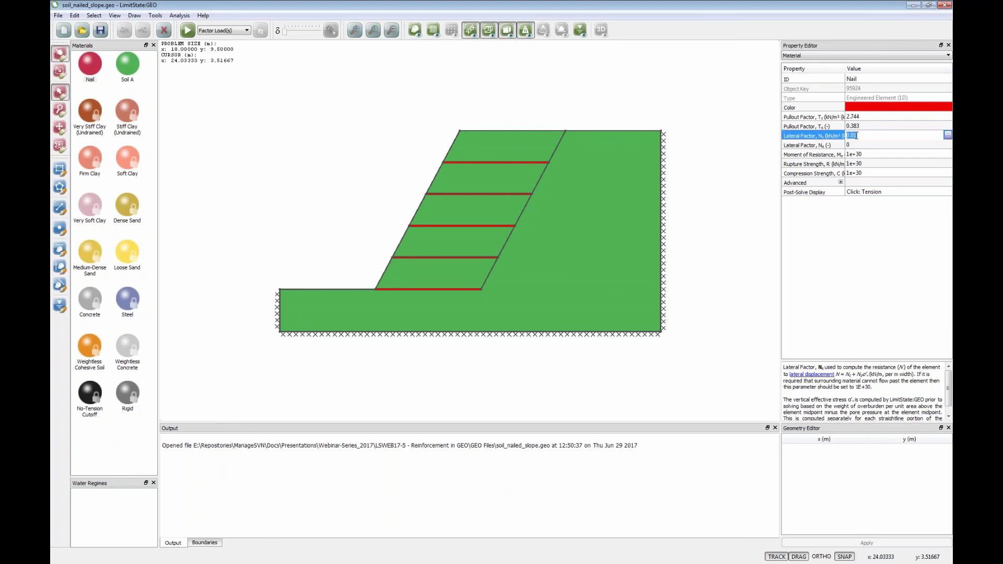
{"action": "key", "text": "Return"}
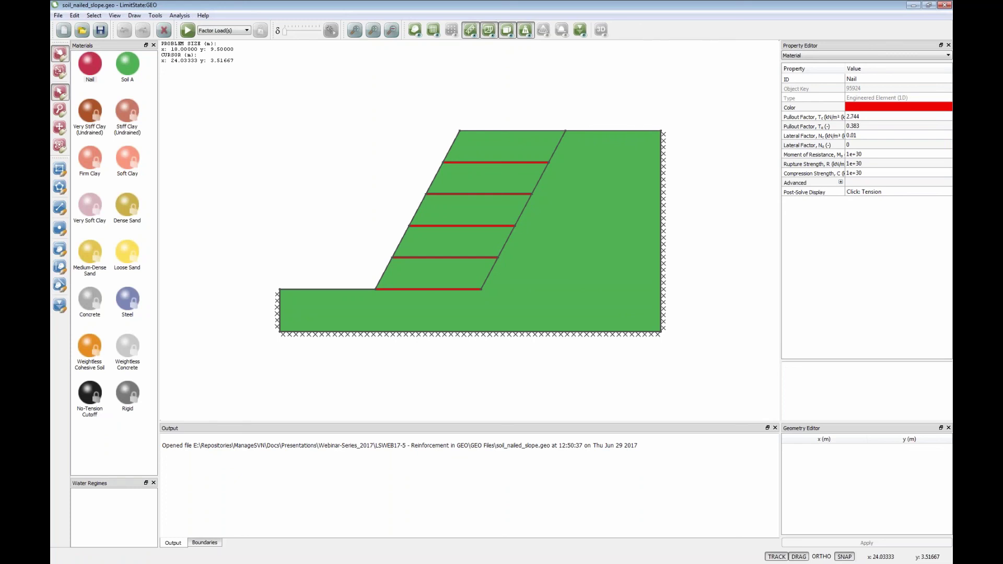
{"action": "left_click", "coordinate": [187, 30]}
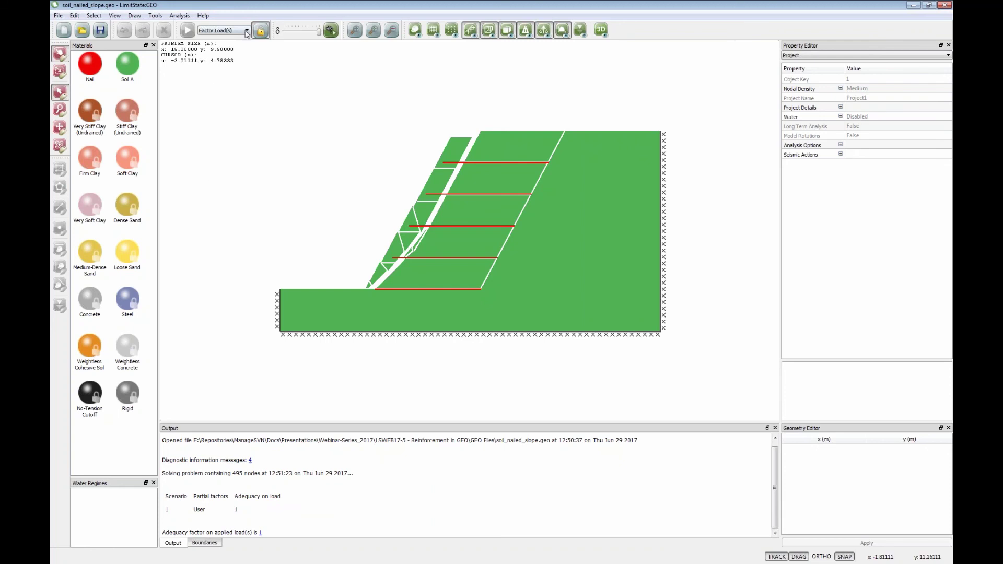
- Unlock the solved slope model and switch the analysis type to Factor Strength(s)
{"action": "left_click", "coordinate": [261, 30]}
{"action": "left_click", "coordinate": [247, 31]}
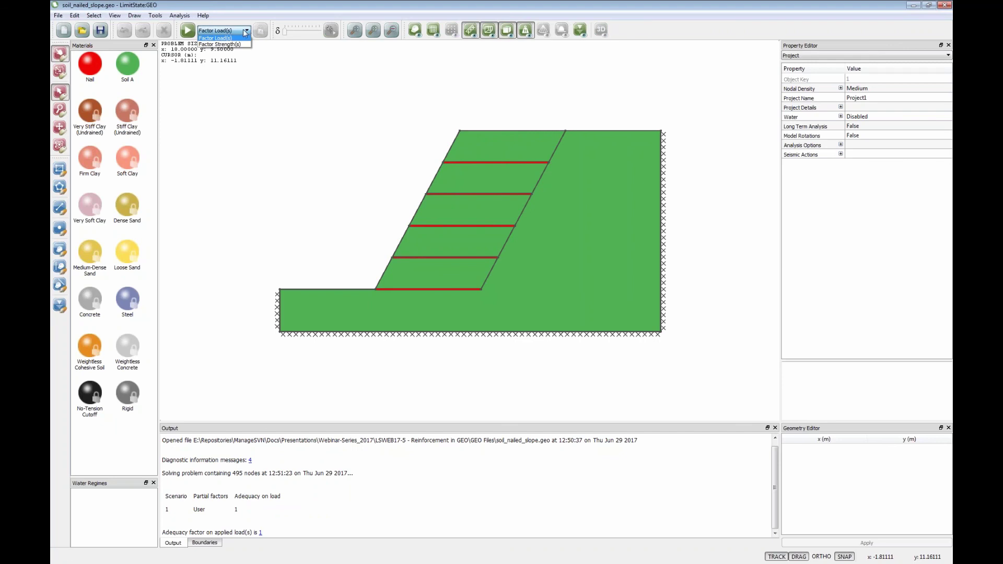
{"action": "left_click", "coordinate": [243, 44]}
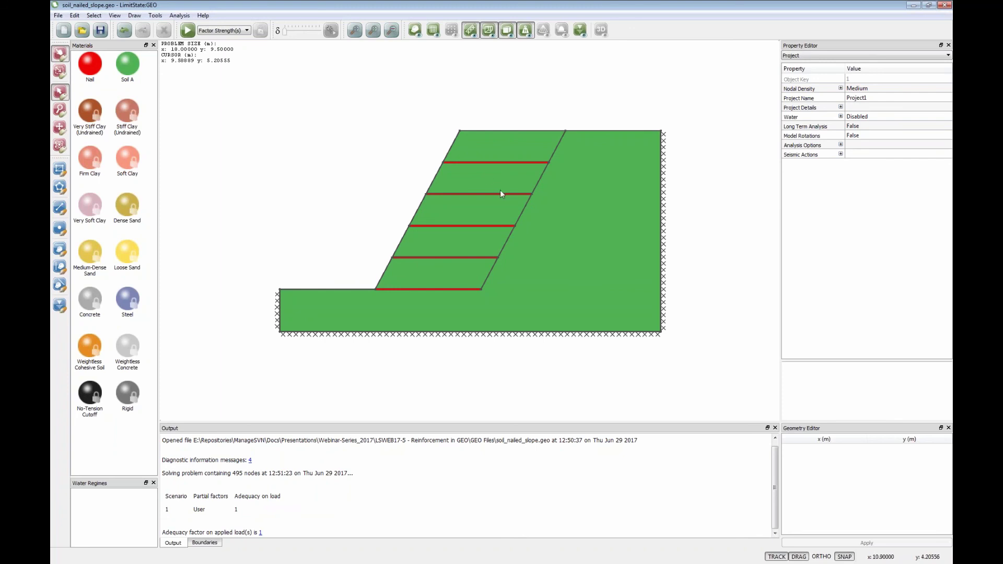
- Shorten the two uppermost soil nails by moving their inner end vertices towards the slope face
{"action": "left_click", "coordinate": [548, 163]}
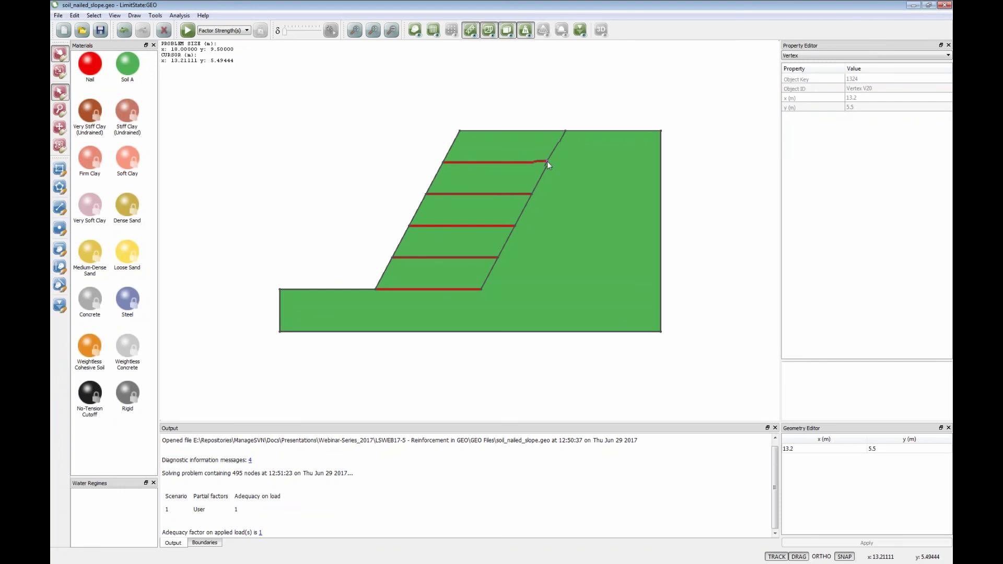
{"action": "left_click_drag", "start_coordinate": [534, 163], "coordinate": [497, 168]}
{"action": "left_click", "coordinate": [532, 194]}
{"action": "left_click", "coordinate": [525, 195]}
{"action": "left_click", "coordinate": [532, 194]}
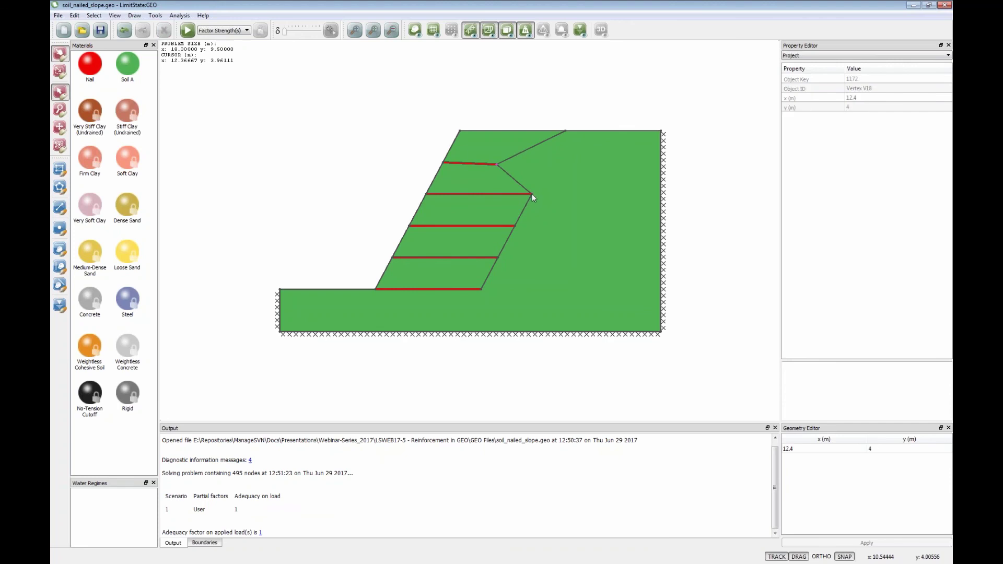
{"action": "left_click_drag", "start_coordinate": [532, 194], "coordinate": [480, 196]}
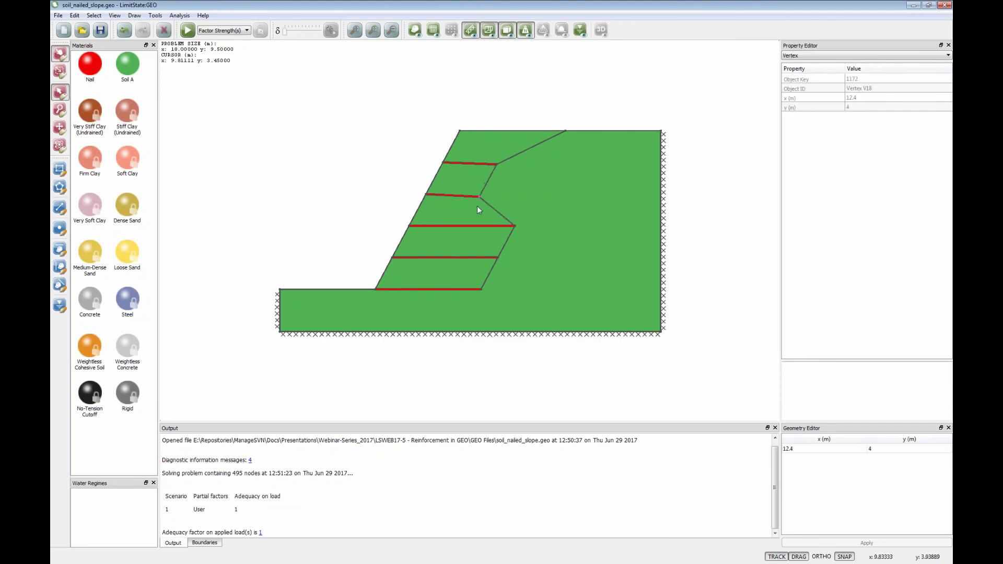
- Close the edited slope model without saving and open soil_nailed_slope_shortened.geo
{"action": "left_click", "coordinate": [82, 29]}
{"action": "left_click", "coordinate": [491, 307]}
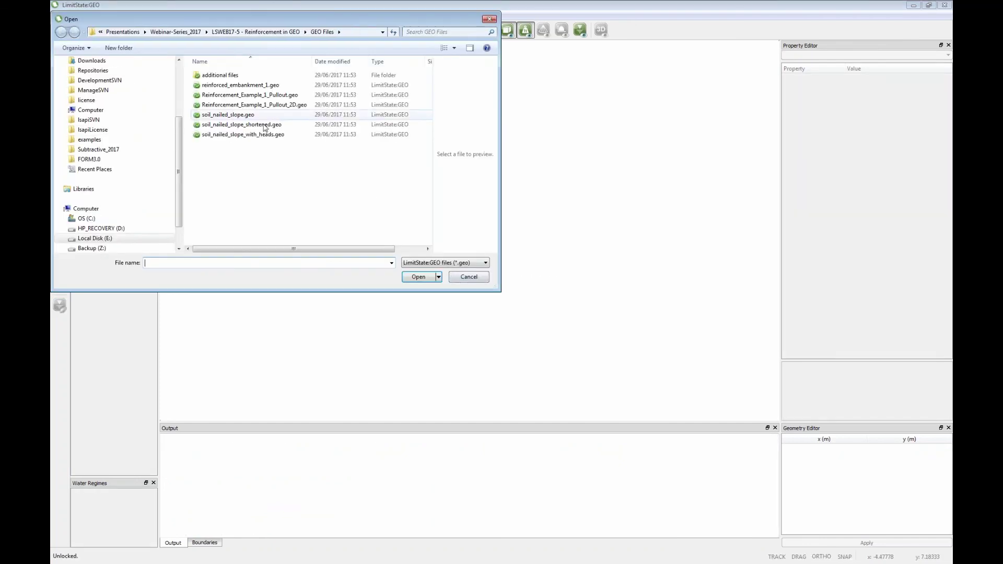
{"action": "left_click", "coordinate": [242, 124]}
{"action": "left_click", "coordinate": [419, 277]}
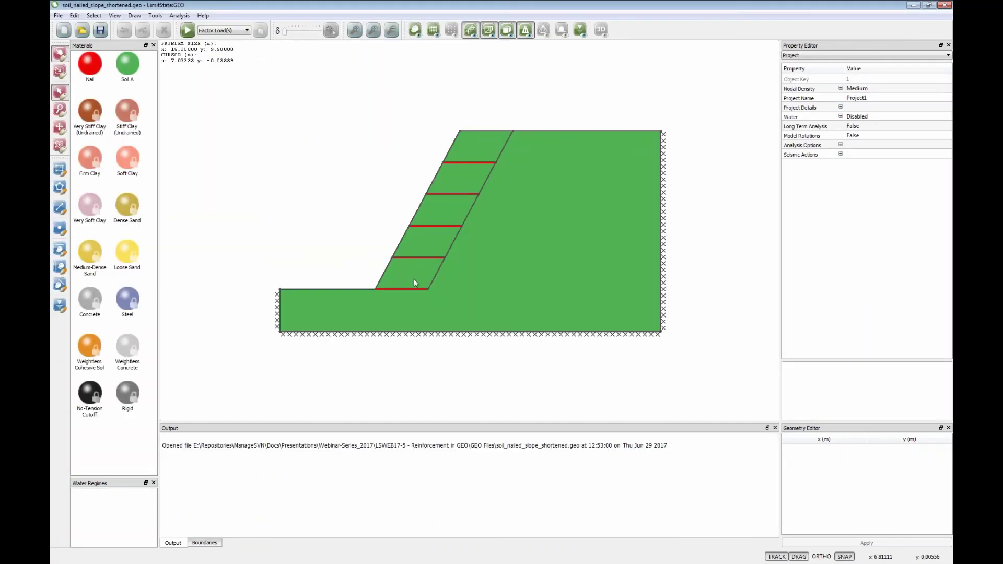
- Solve the shortened-nail slope model and display the axial force distribution along the nails
{"action": "left_click", "coordinate": [187, 30]}
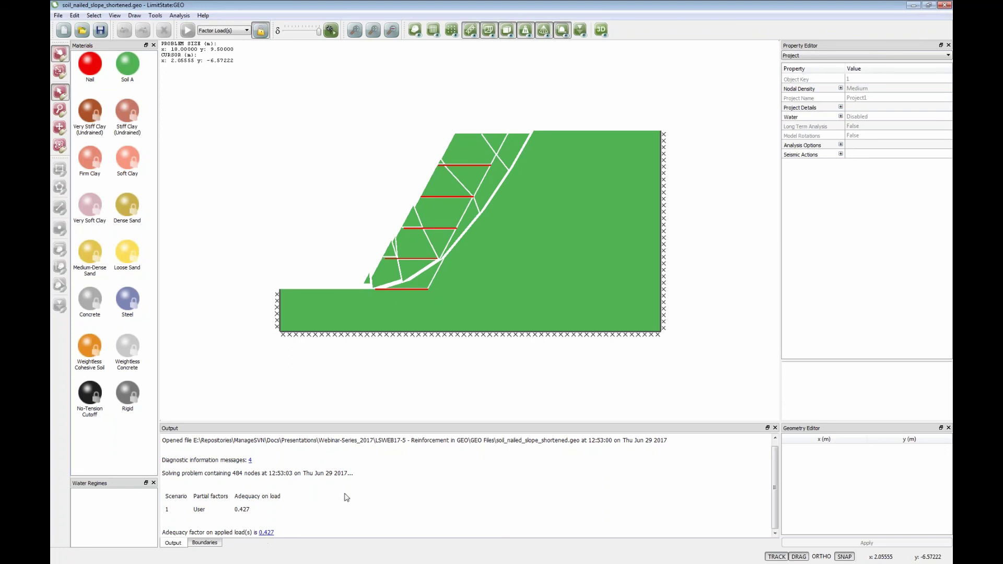
{"action": "left_click", "coordinate": [455, 201]}
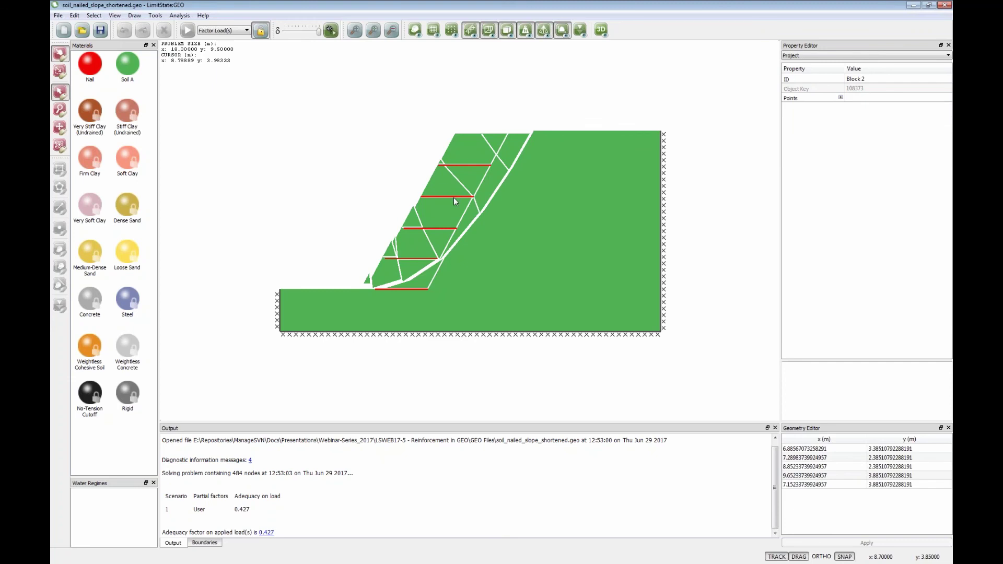
{"action": "left_click", "coordinate": [453, 196]}
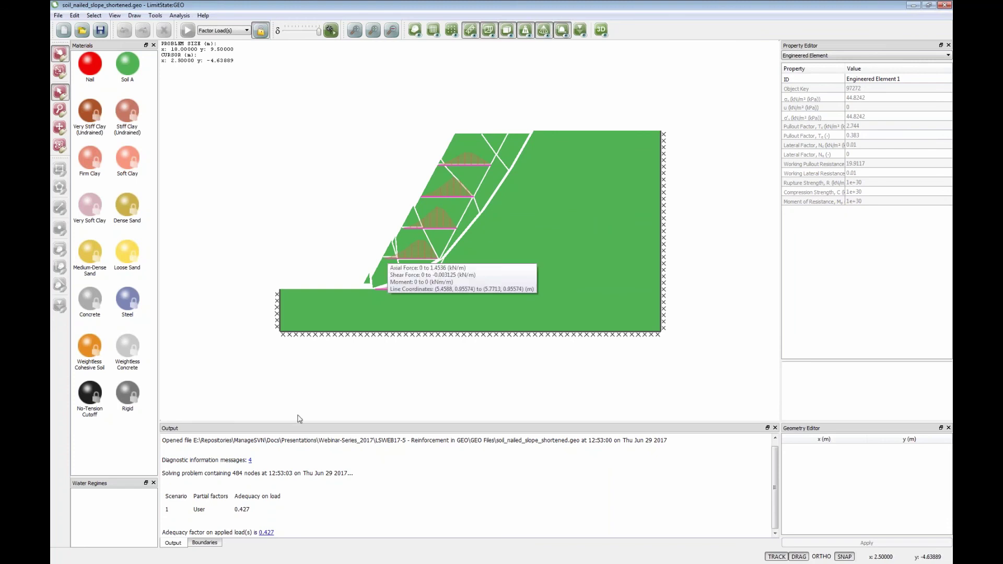
{"action": "left_click", "coordinate": [76, 563]}
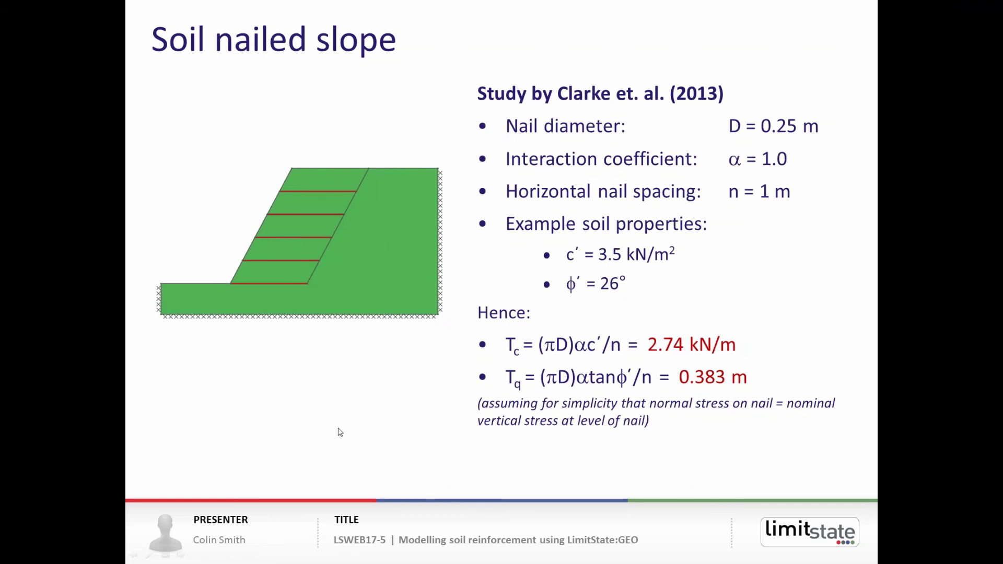
{"action": "left_click", "coordinate": [340, 431]}
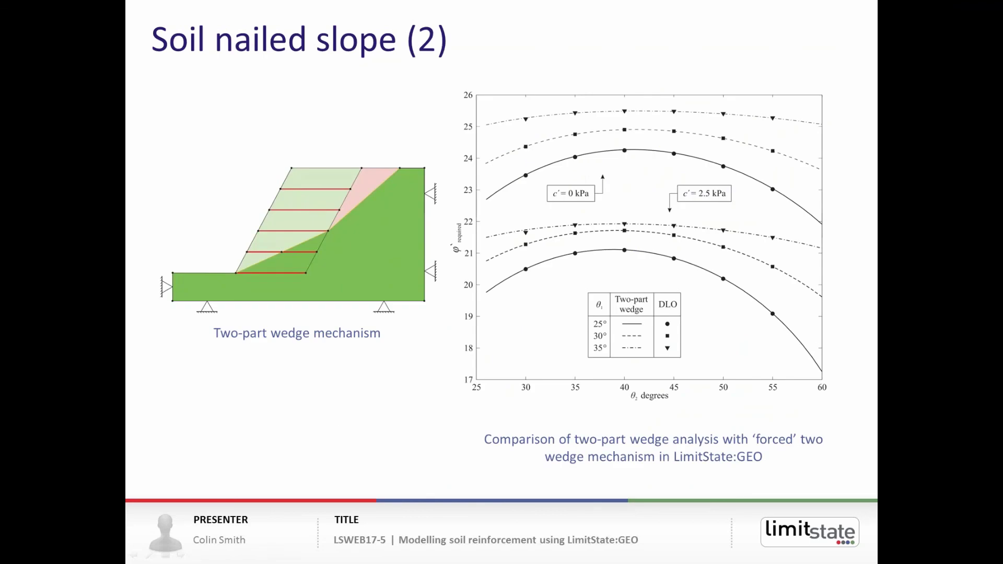
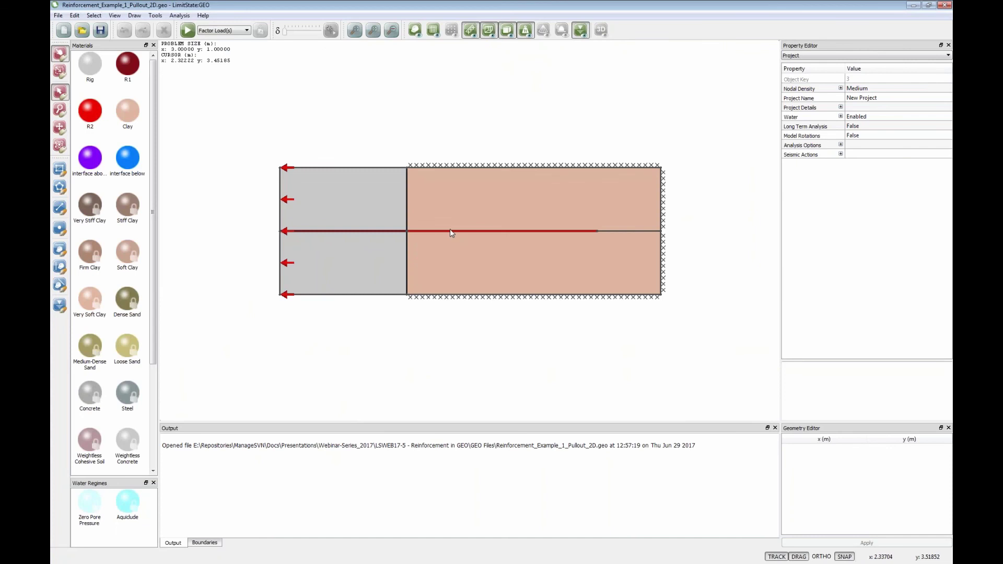
- Examine the Tc pullout factor and Nc lateral factor of material R2 on the reinforcement within the clay
{"action": "left_click", "coordinate": [450, 231]}
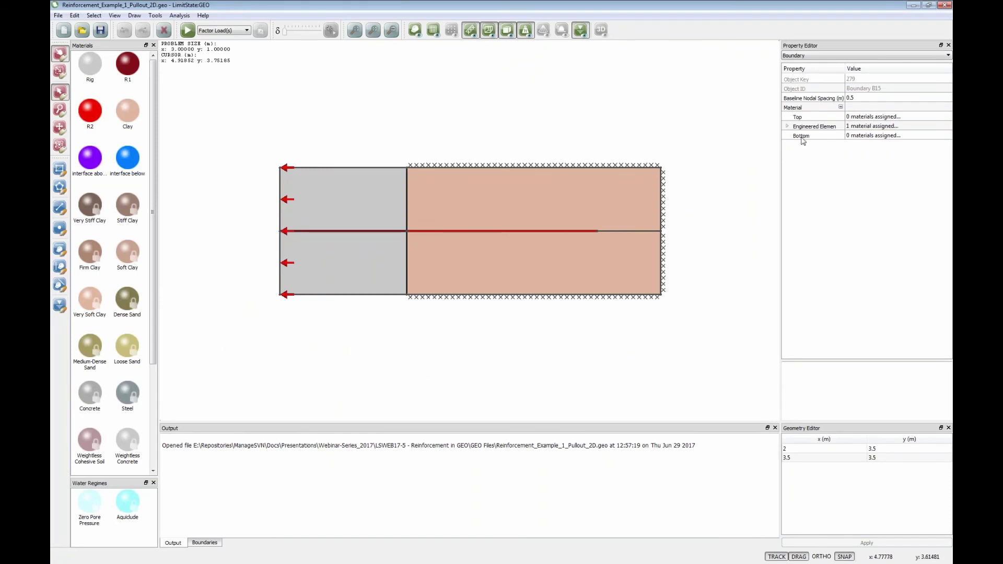
{"action": "left_click", "coordinate": [787, 126]}
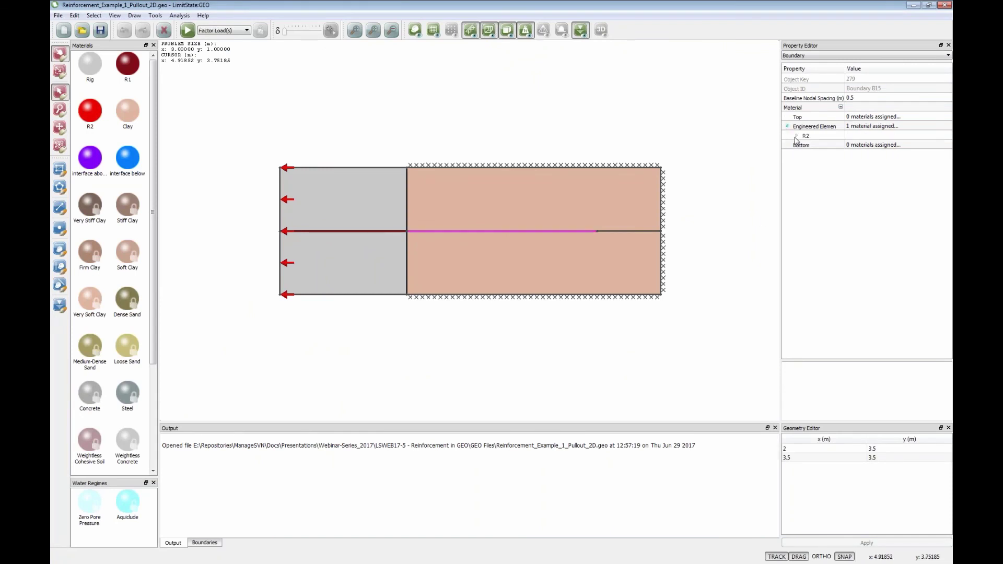
{"action": "left_click", "coordinate": [796, 136]}
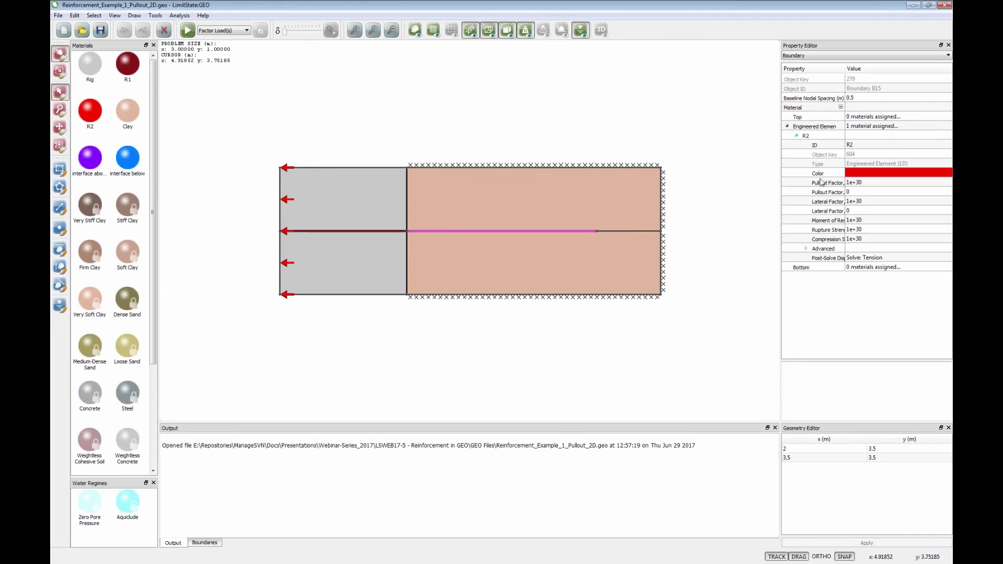
{"action": "left_click", "coordinate": [858, 184]}
{"action": "left_click", "coordinate": [856, 202]}
{"action": "left_click", "coordinate": [858, 184]}
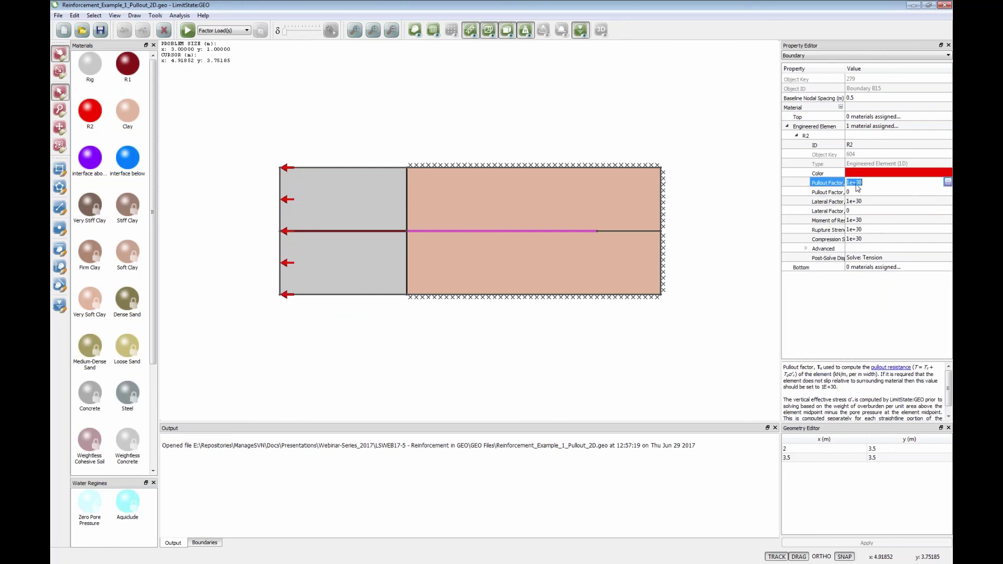
{"action": "left_click", "coordinate": [858, 184]}
{"action": "left_click", "coordinate": [856, 202]}
{"action": "left_click", "coordinate": [858, 184]}
{"action": "left_click_drag", "start_coordinate": [845, 69], "coordinate": [856, 70]}
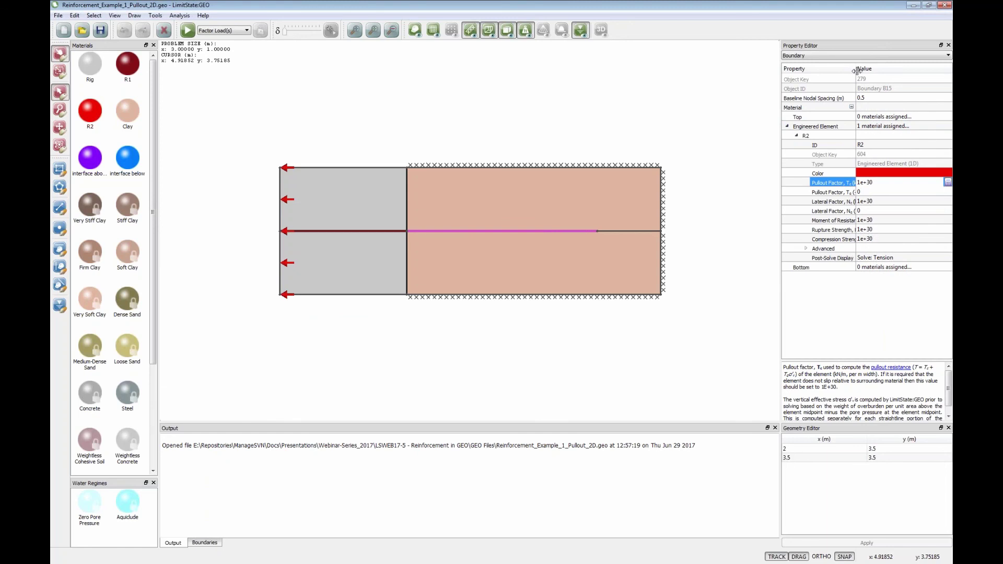
{"action": "left_click", "coordinate": [872, 202]}
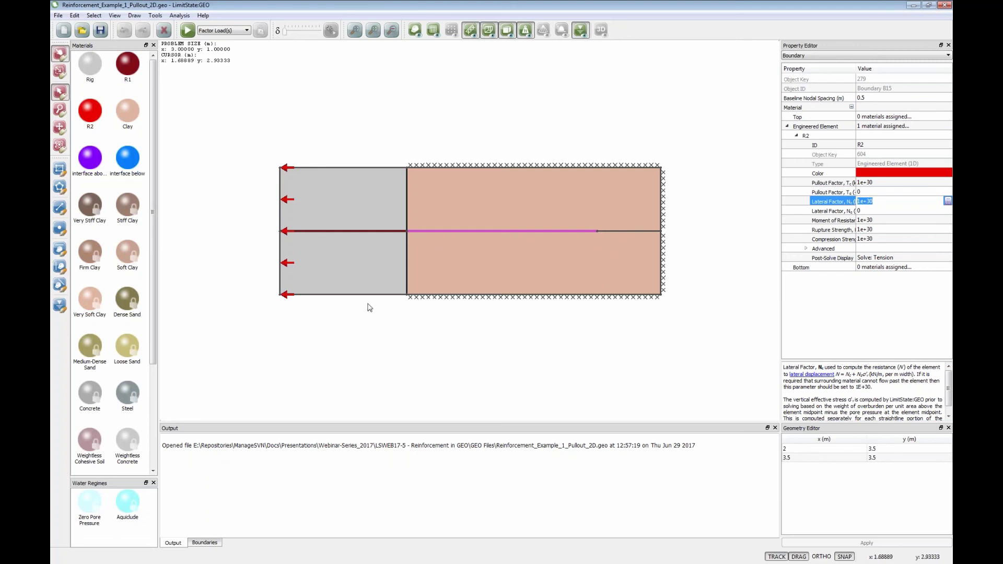
- Check the undrained shear strength of the upper Clay block and the x coordinates of the R2 reinforcement's ends
{"action": "left_click", "coordinate": [434, 209]}
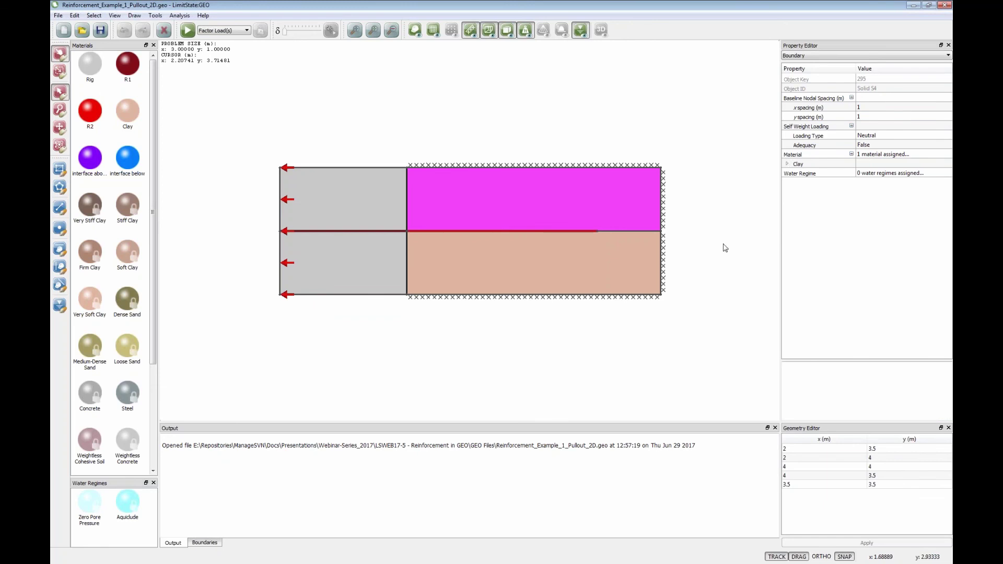
{"action": "left_click", "coordinate": [788, 164]}
{"action": "left_click", "coordinate": [870, 230]}
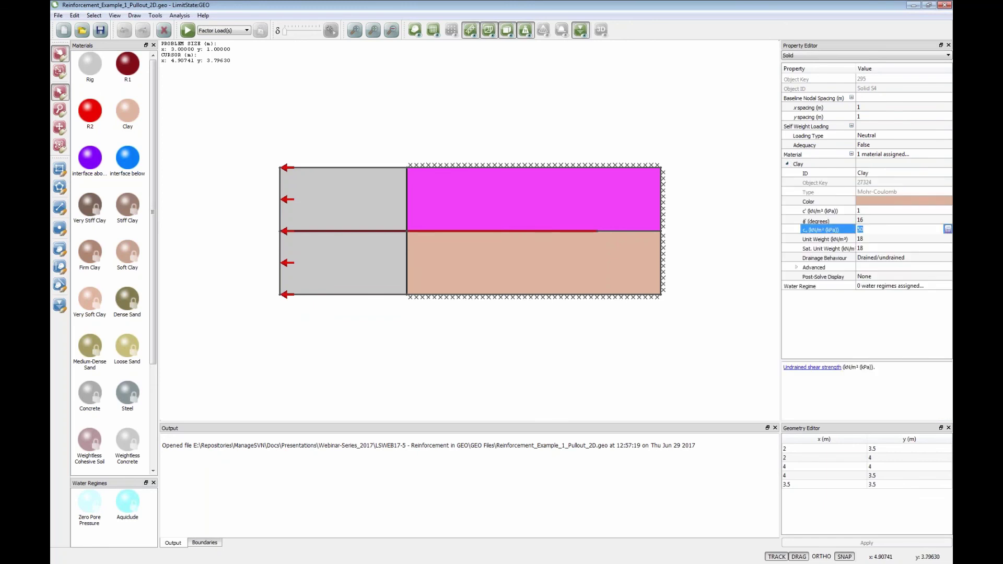
{"action": "left_click", "coordinate": [588, 230]}
{"action": "left_click", "coordinate": [790, 449]}
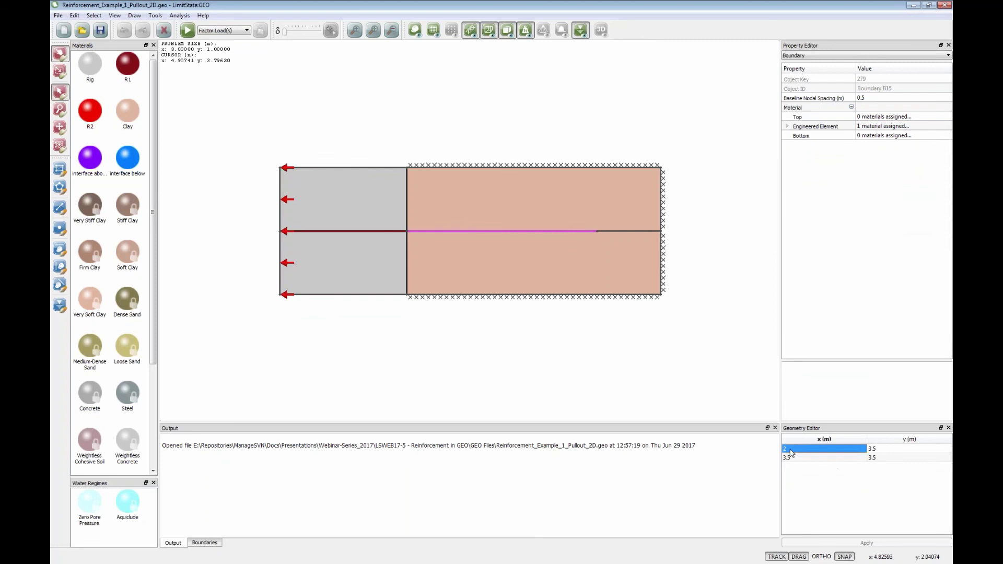
{"action": "left_click", "coordinate": [790, 459]}
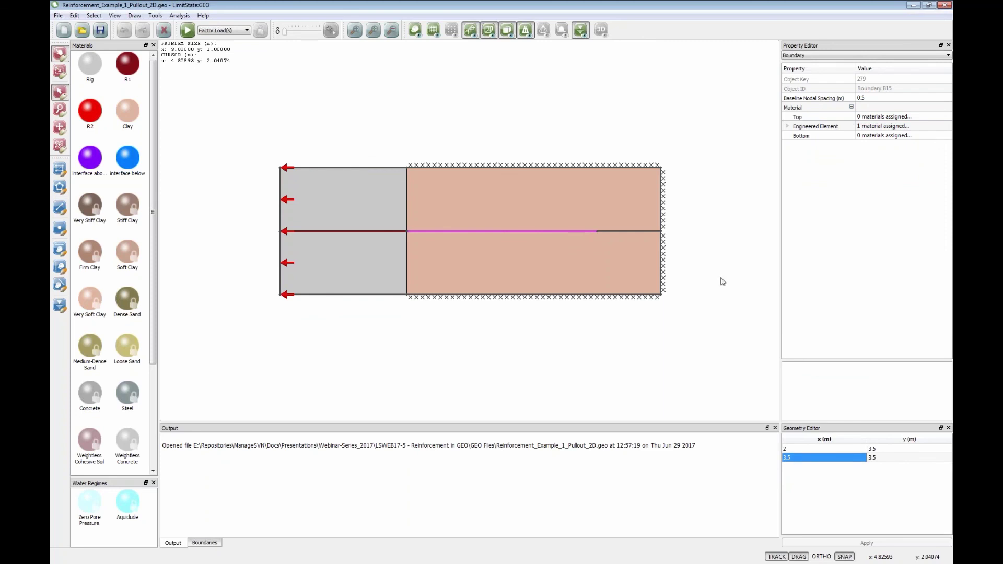
- Solve the 2D pullout model and inspect the axial force along the reinforcement before unlocking the model
{"action": "left_click", "coordinate": [186, 30]}
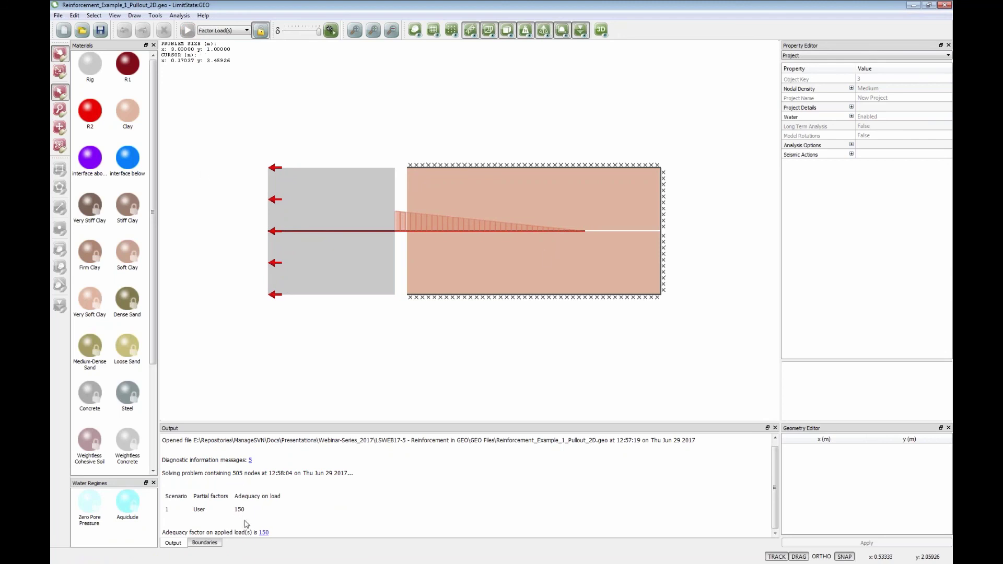
{"action": "mouse_move", "coordinate": [543, 236]}
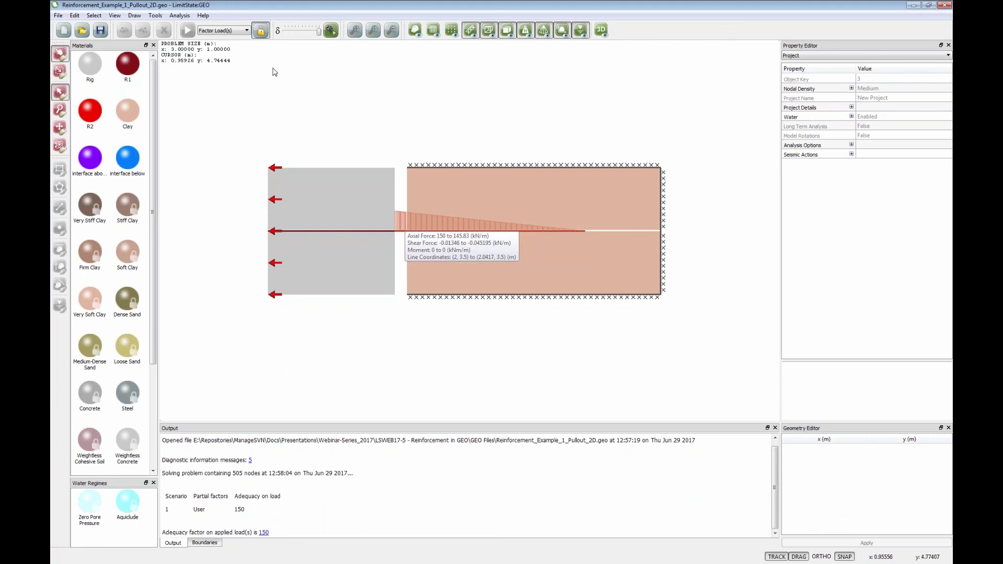
{"action": "left_click", "coordinate": [260, 30]}
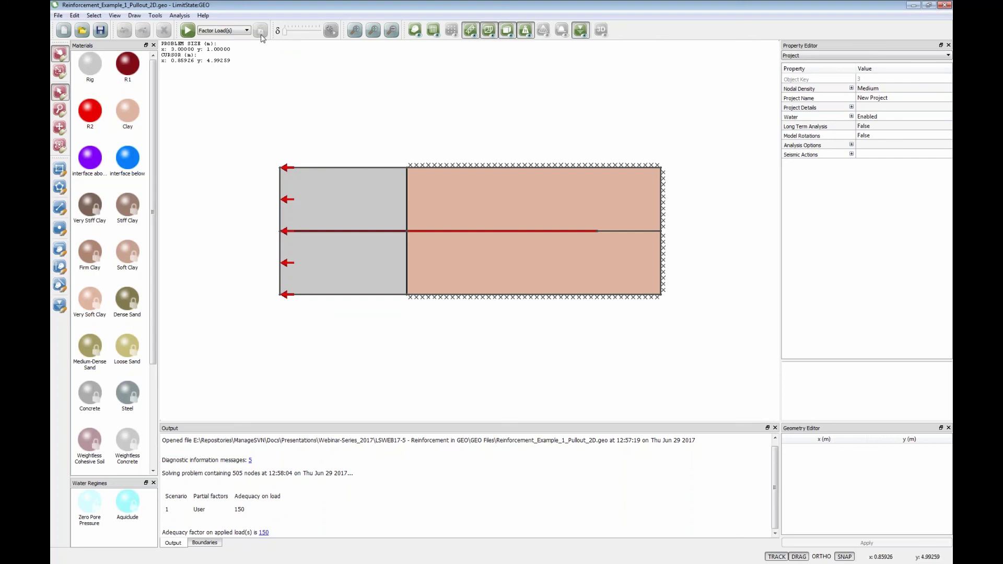
- Examine the cohesion multiplier of the material "interface above" and the undrained shear strength of its parent material Clay
{"action": "left_click", "coordinate": [87, 162]}
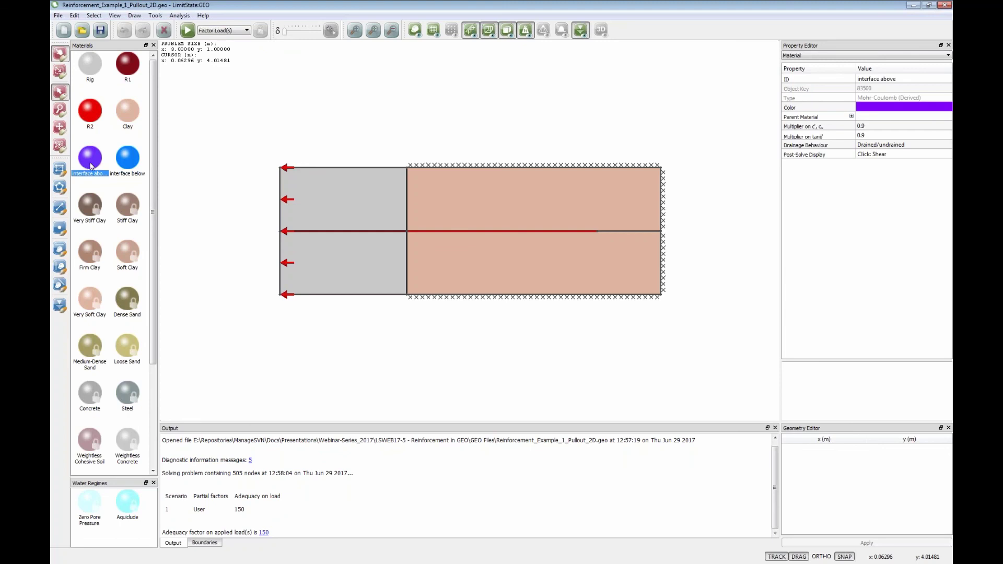
{"action": "left_click", "coordinate": [862, 126]}
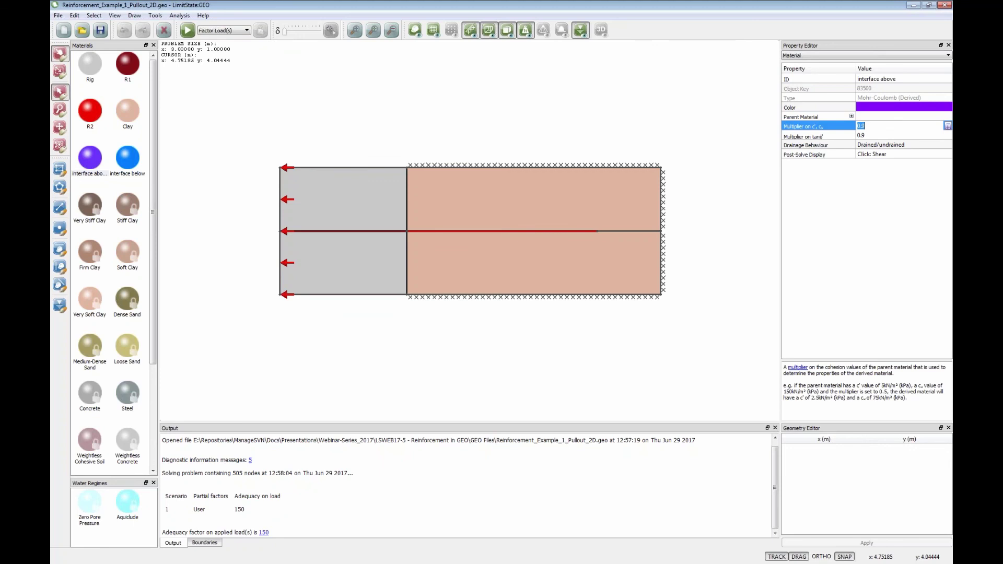
{"action": "left_click", "coordinate": [852, 116]}
{"action": "left_click", "coordinate": [865, 127]}
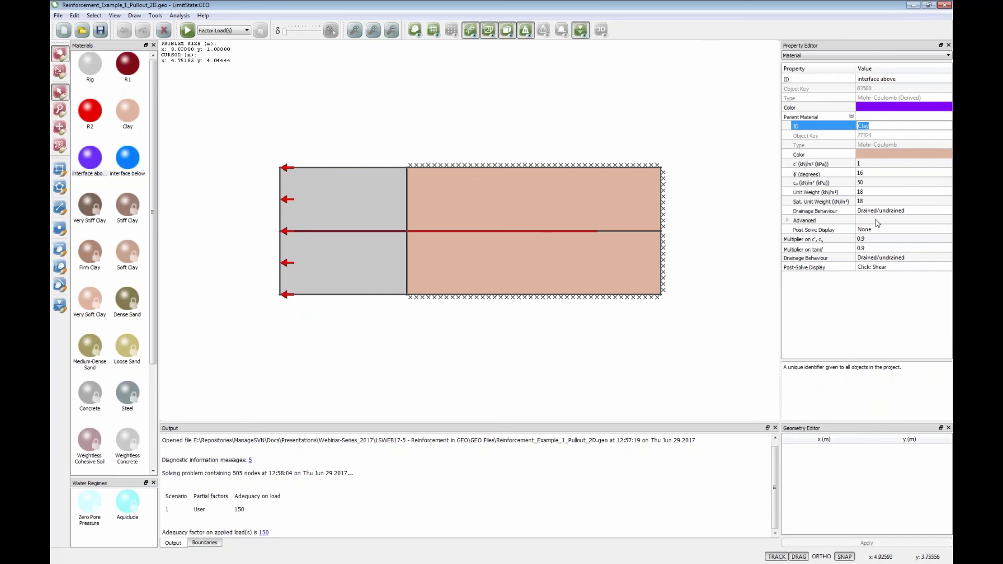
{"action": "left_click", "coordinate": [864, 183]}
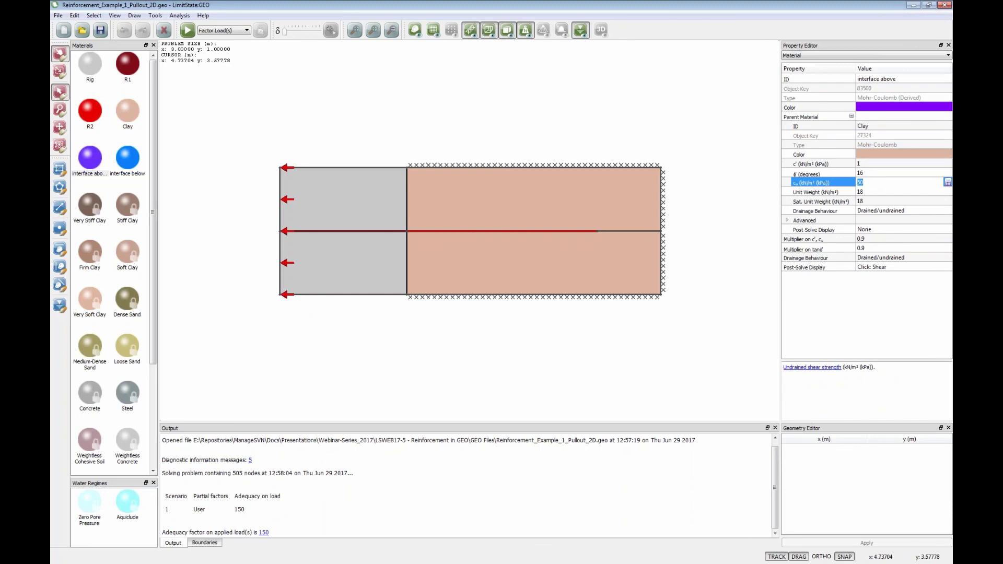
- Check the cohesion and tanφ multipliers of the derived materials "interface above" and "interface below"
{"action": "left_click", "coordinate": [867, 240]}
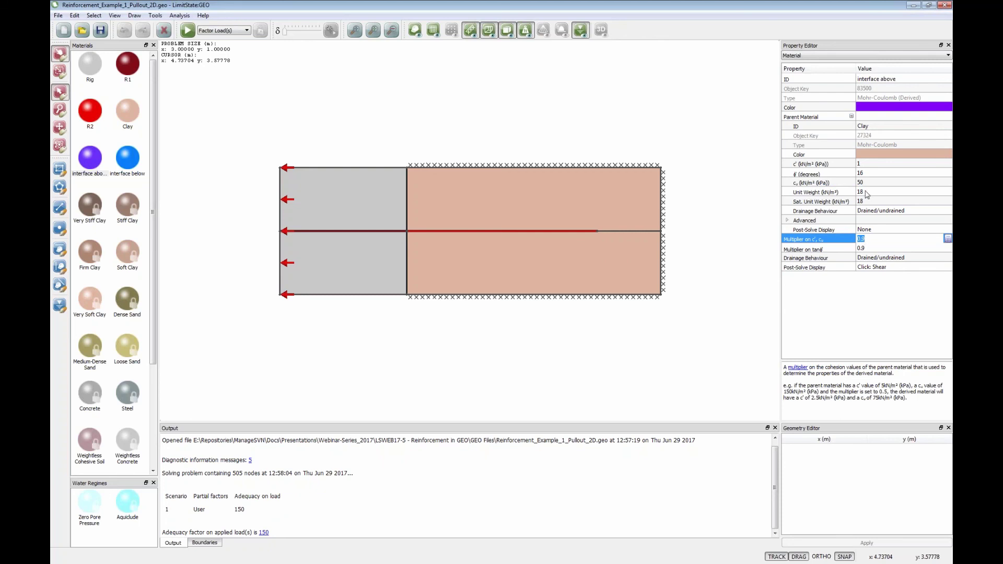
{"action": "left_click", "coordinate": [874, 250]}
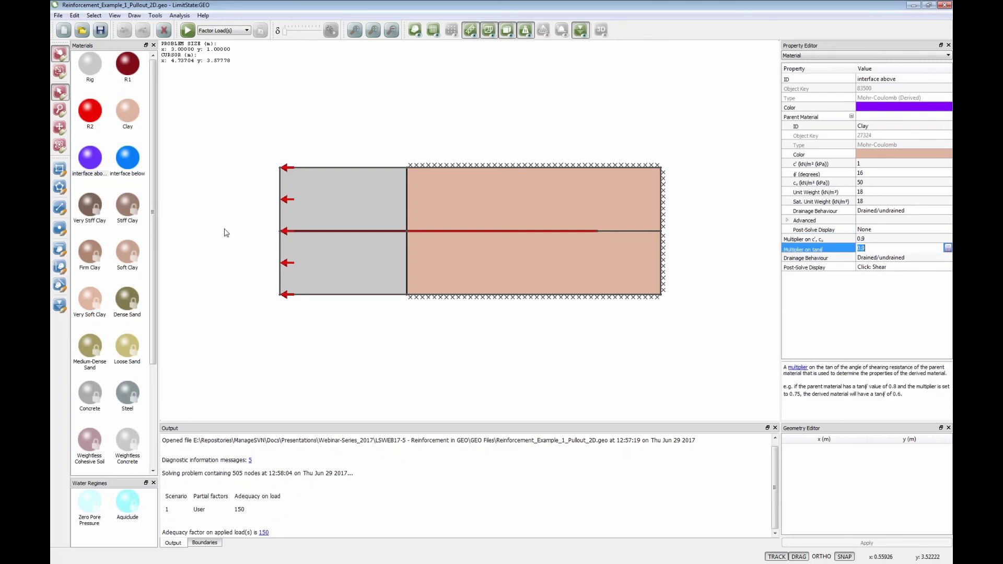
{"action": "left_click", "coordinate": [127, 156]}
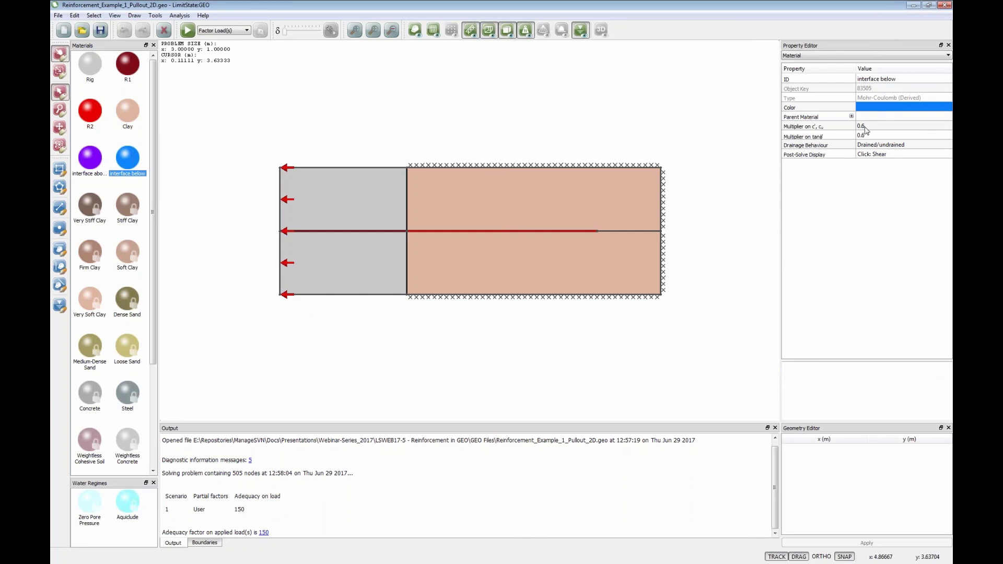
- Assign the material "interface above" to the top side of the reinforcement boundary within the clay
{"action": "left_click", "coordinate": [426, 231]}
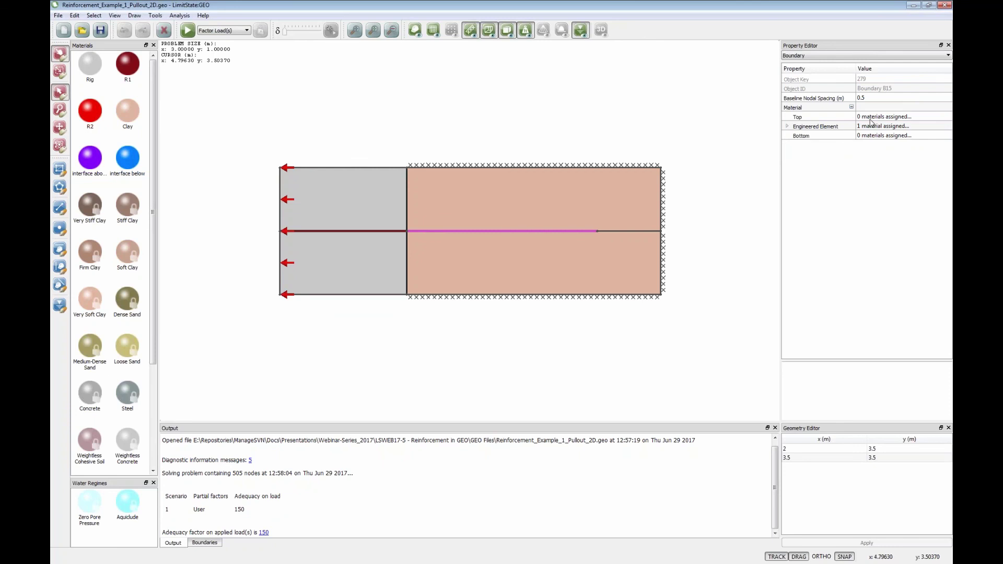
{"action": "left_click", "coordinate": [936, 120]}
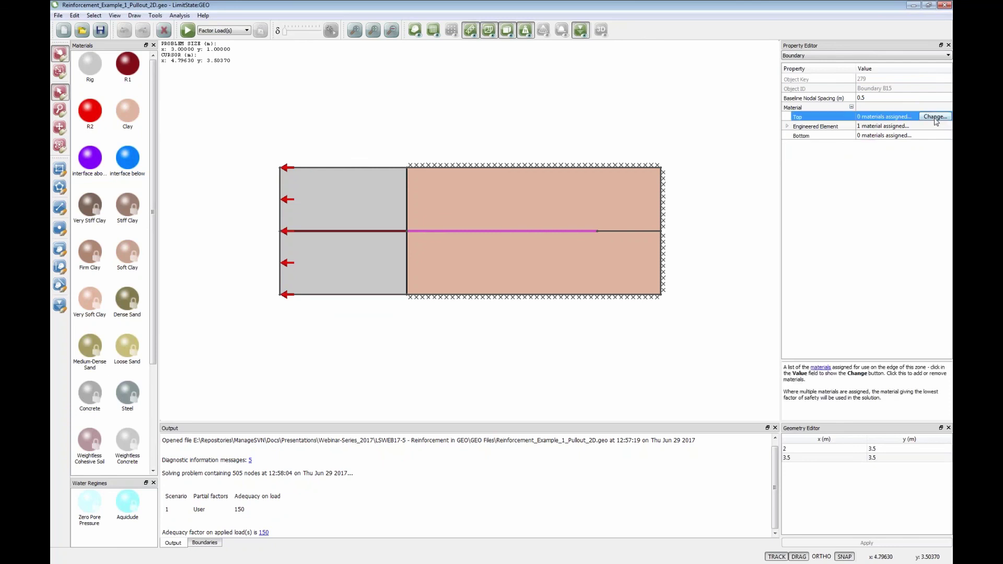
{"action": "left_click", "coordinate": [935, 117]}
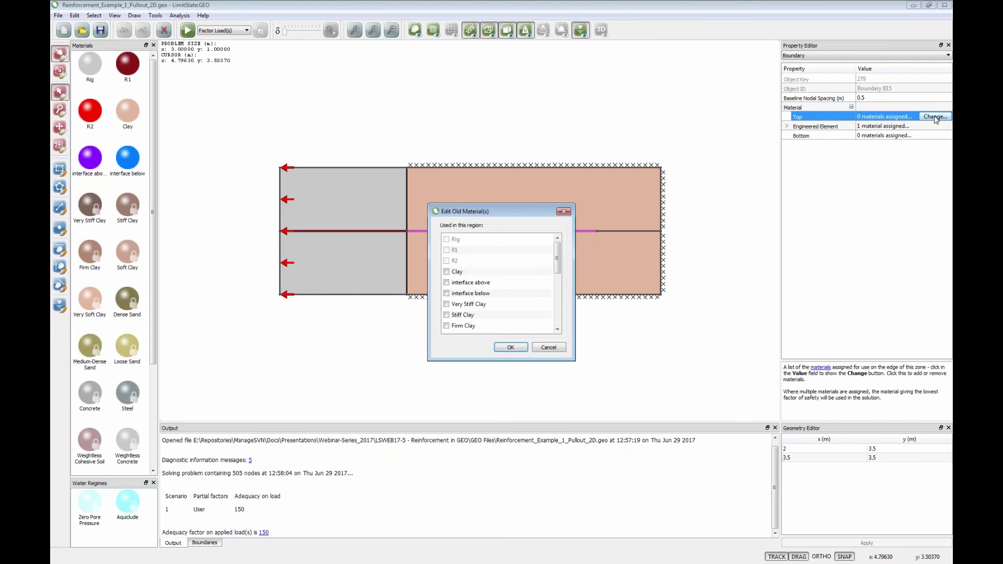
{"action": "left_click", "coordinate": [448, 283]}
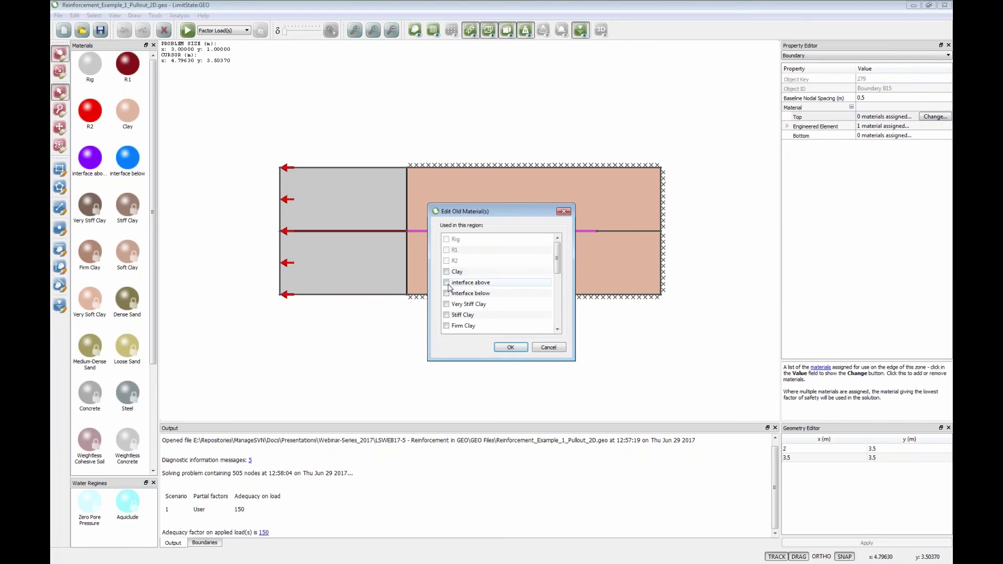
{"action": "left_click", "coordinate": [510, 348]}
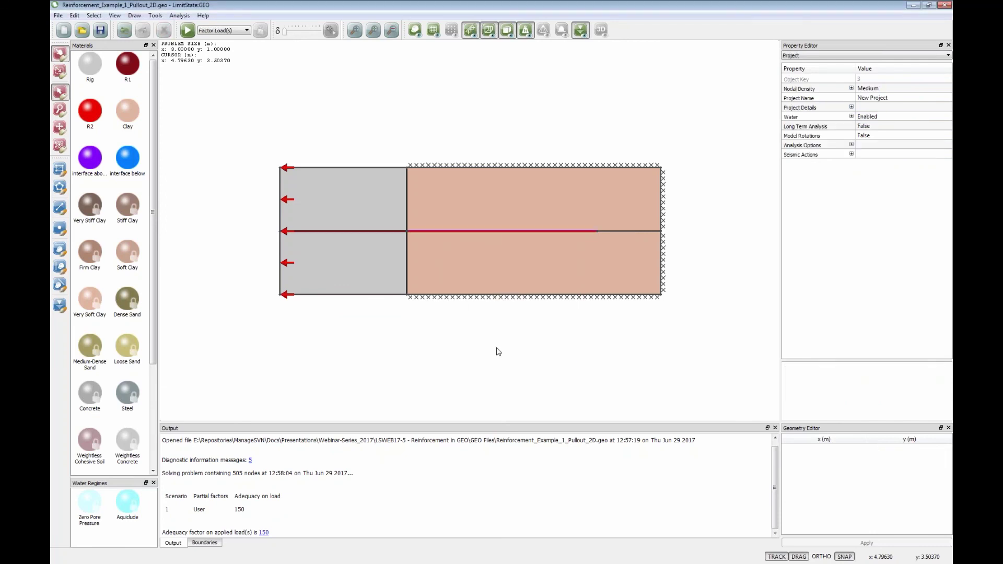
- Assign the material "interface below" to the bottom side of the same reinforcement boundary and check the layered interfaces close up
{"action": "left_click", "coordinate": [515, 232]}
{"action": "left_click", "coordinate": [878, 137]}
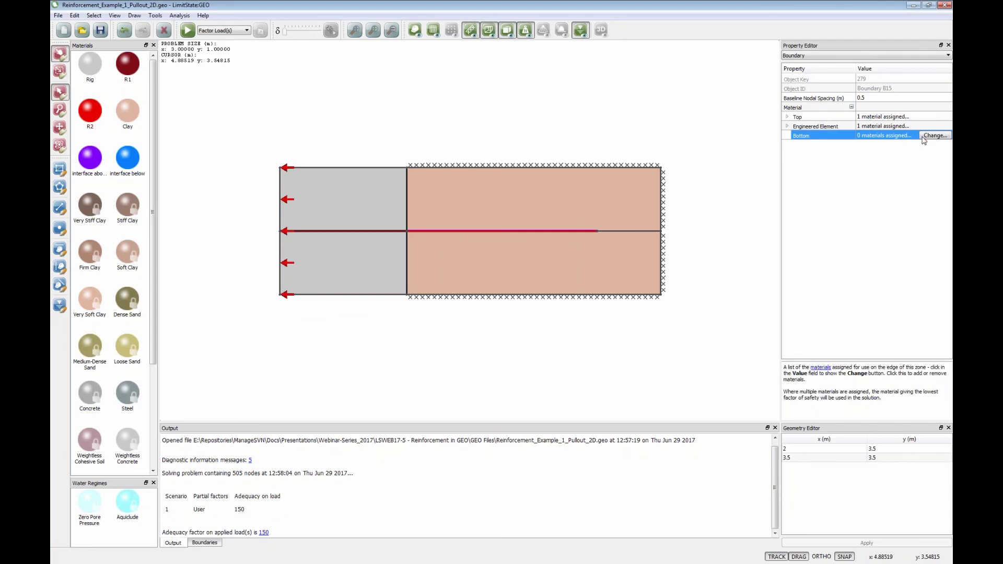
{"action": "left_click", "coordinate": [924, 137]}
{"action": "left_click", "coordinate": [447, 294]}
{"action": "left_click", "coordinate": [510, 347]}
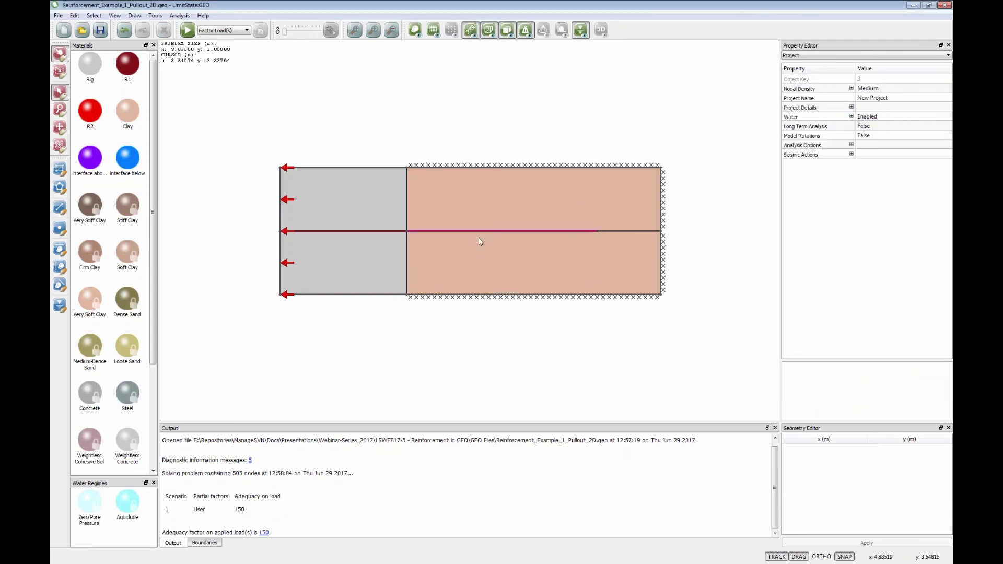
{"action": "scroll", "coordinate": [481, 234], "scroll_direction": "up", "scroll_amount": 5}
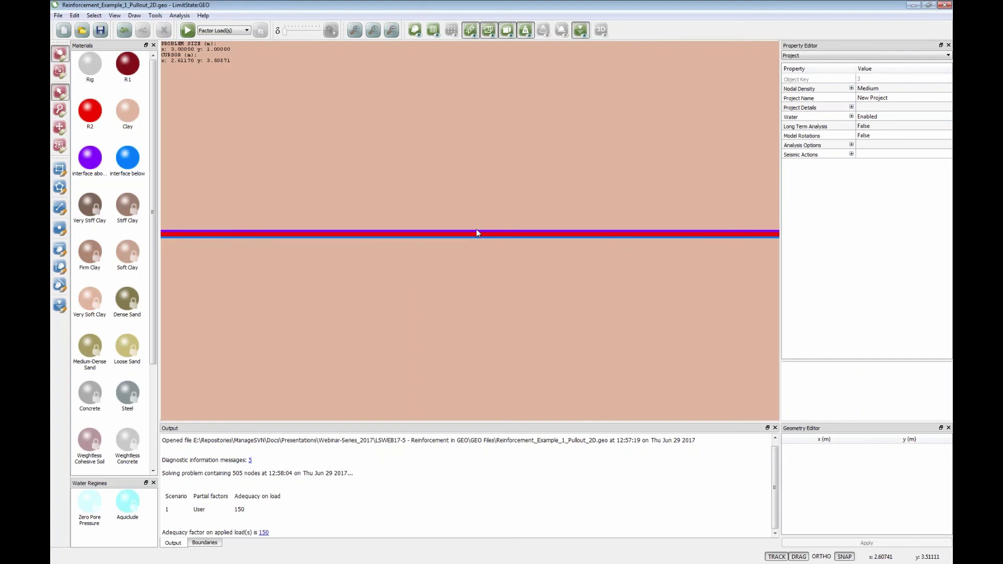
{"action": "scroll", "coordinate": [475, 232], "scroll_direction": "down", "scroll_amount": 5}
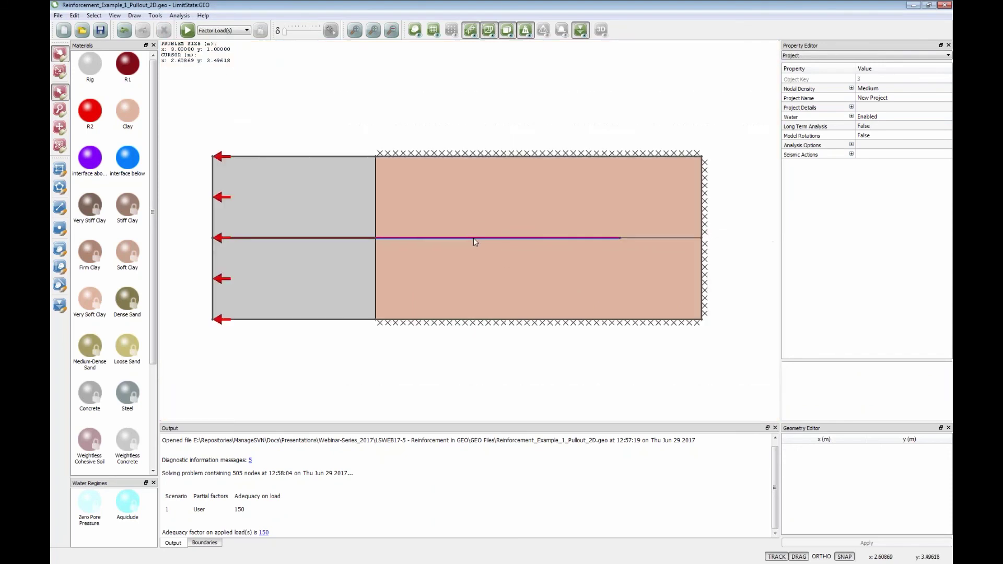
- Solve the 2D pullout model with the interface materials and check material R2's Tc pullout factor and Nc lateral factor
{"action": "left_click", "coordinate": [187, 30]}
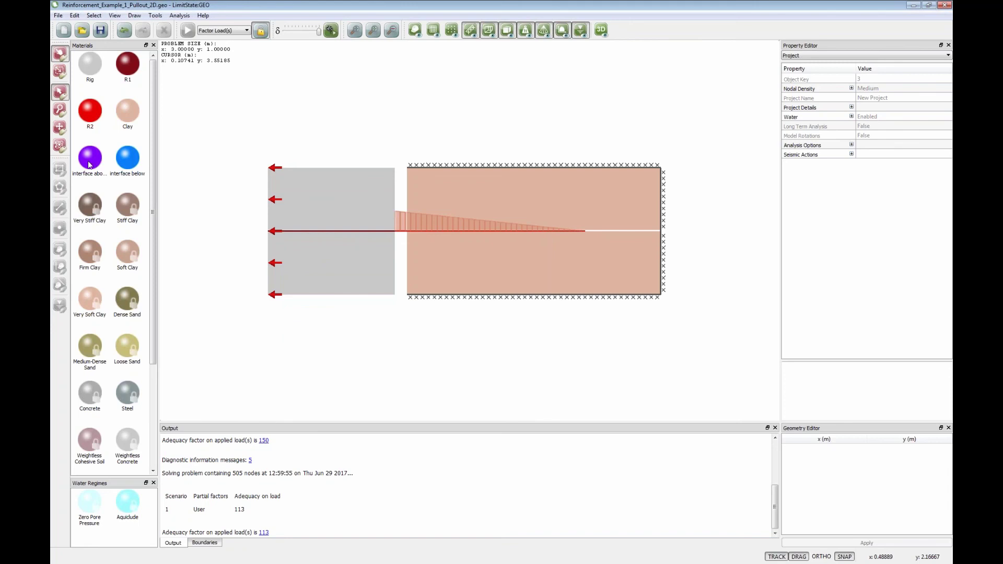
{"action": "left_click", "coordinate": [91, 118]}
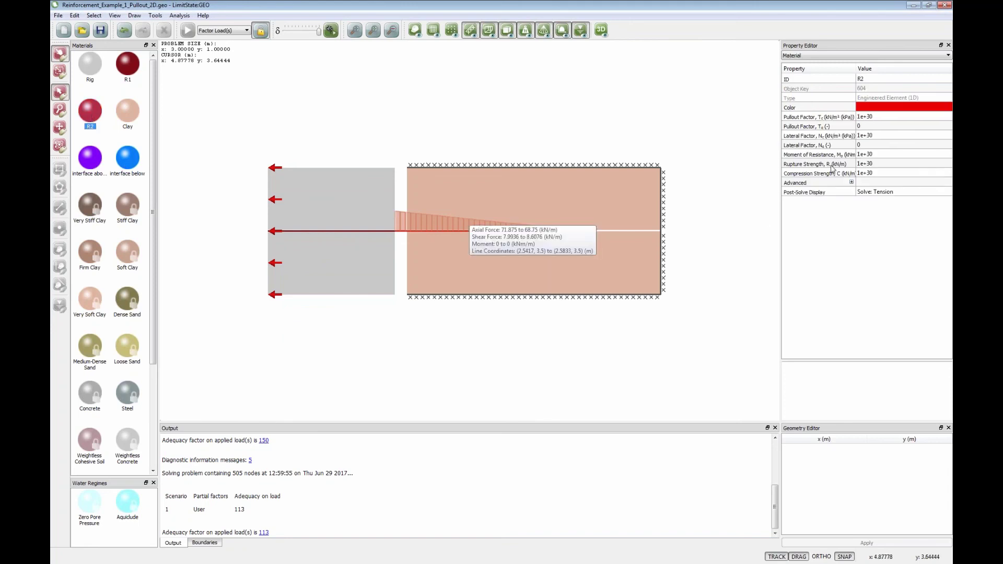
{"action": "left_click", "coordinate": [871, 119]}
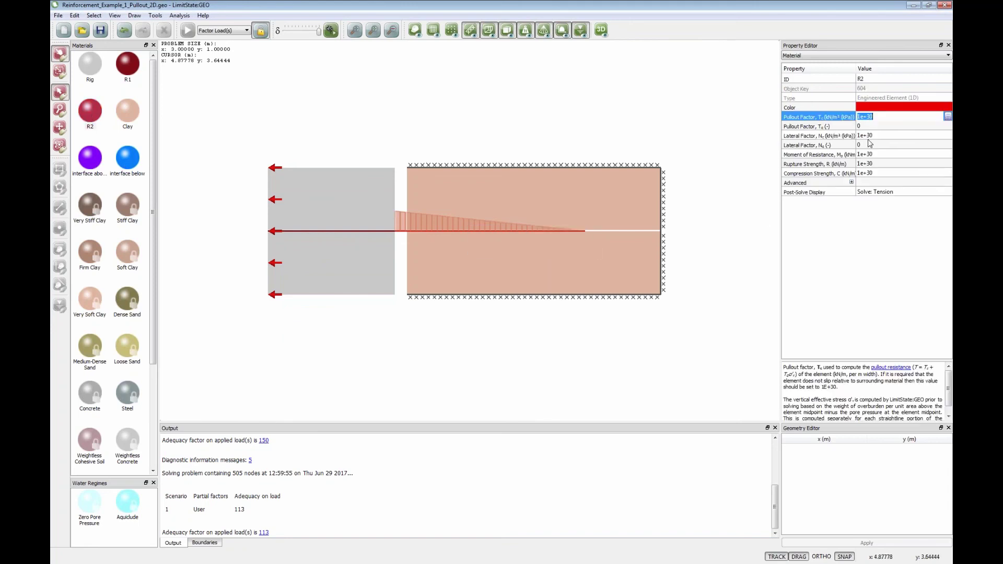
{"action": "left_click", "coordinate": [868, 136]}
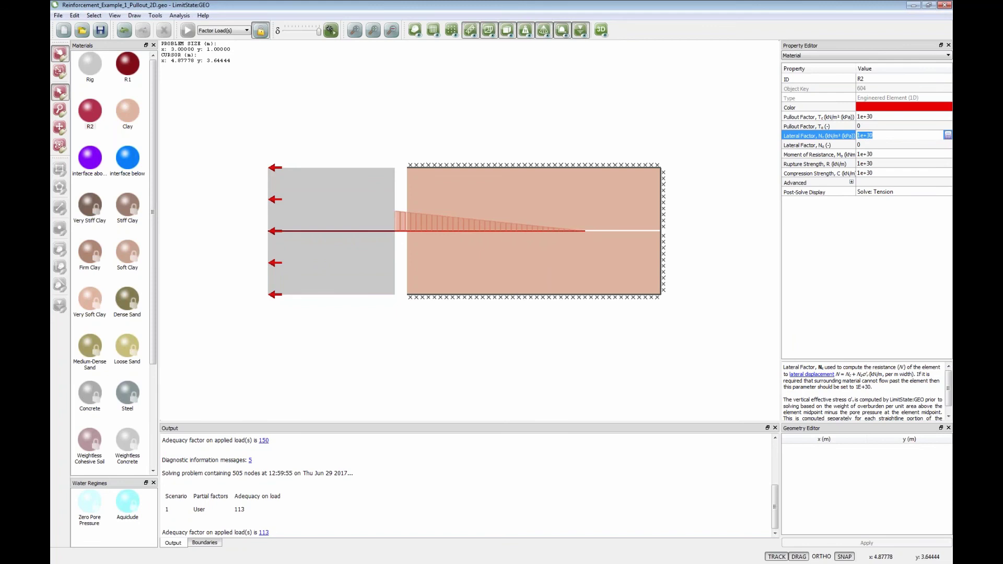
{"action": "left_click", "coordinate": [686, 352]}
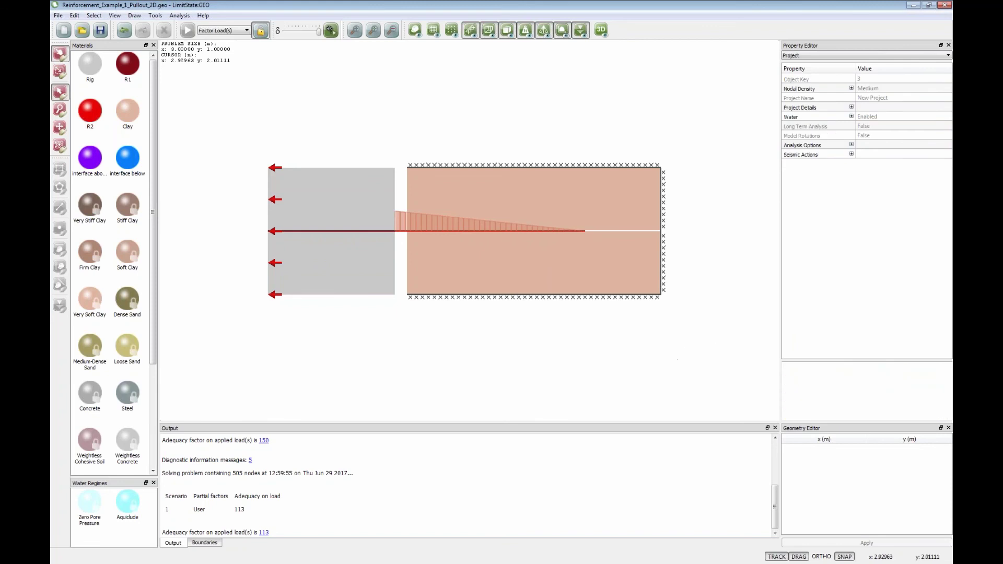
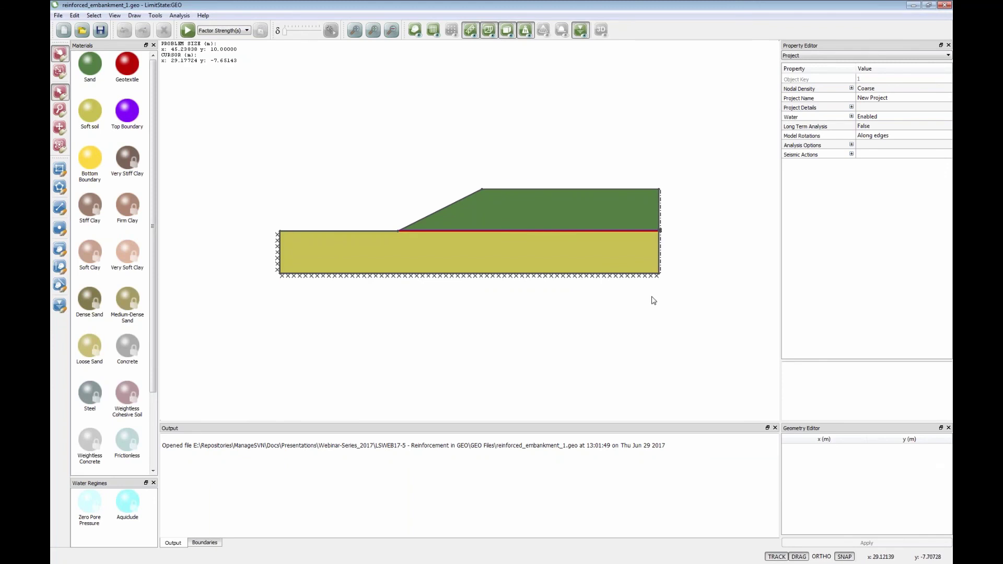
- Examine the cohesion, friction angle and unit weight of the Sand in the embankment of reinforced_embankment_1.geo
{"action": "left_click", "coordinate": [548, 207]}
{"action": "left_click", "coordinate": [788, 164]}
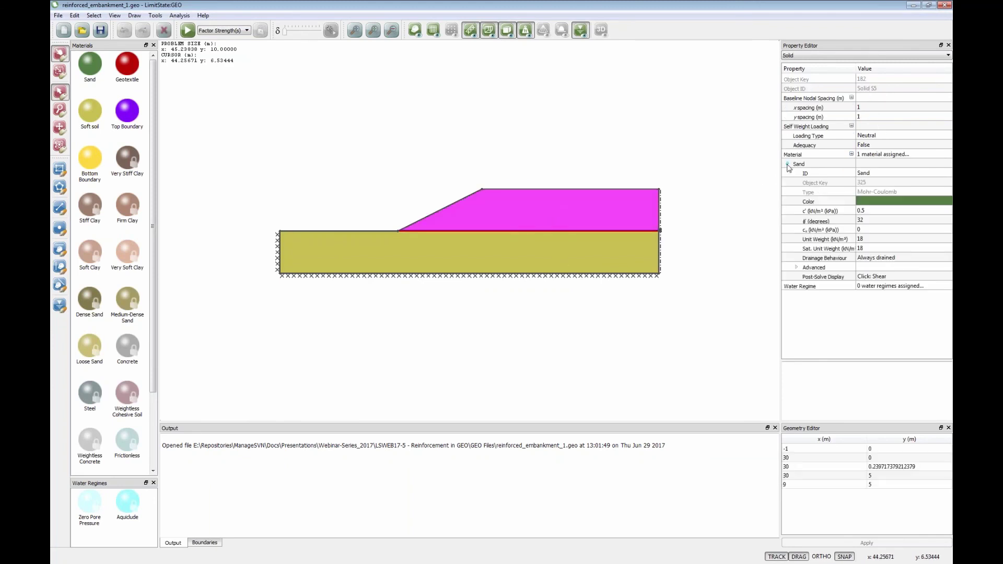
{"action": "left_click", "coordinate": [868, 212]}
{"action": "left_click", "coordinate": [867, 221]}
{"action": "left_click", "coordinate": [863, 240]}
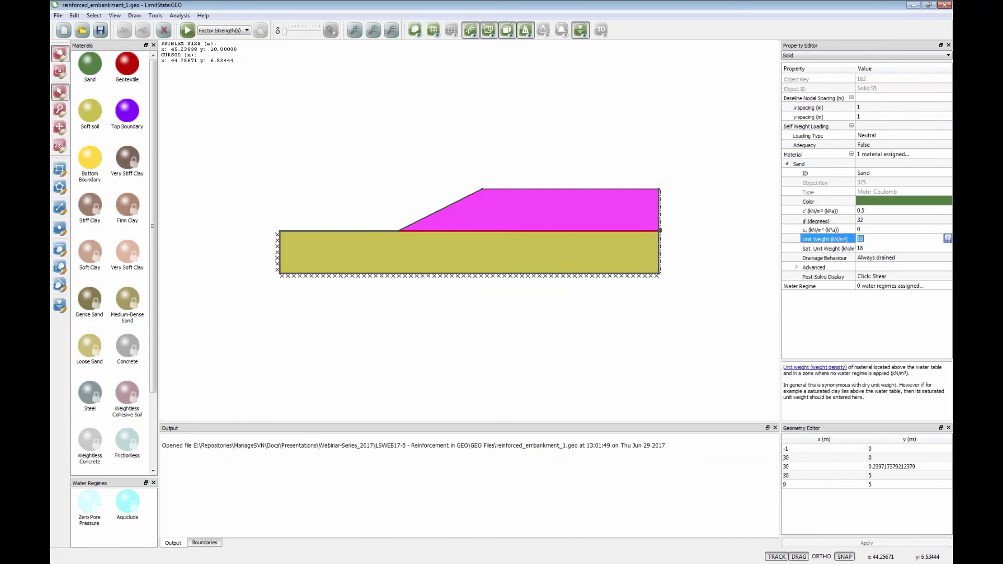
- Examine the strength properties and unit weight of the Soft soil beneath the embankment
{"action": "left_click", "coordinate": [528, 259]}
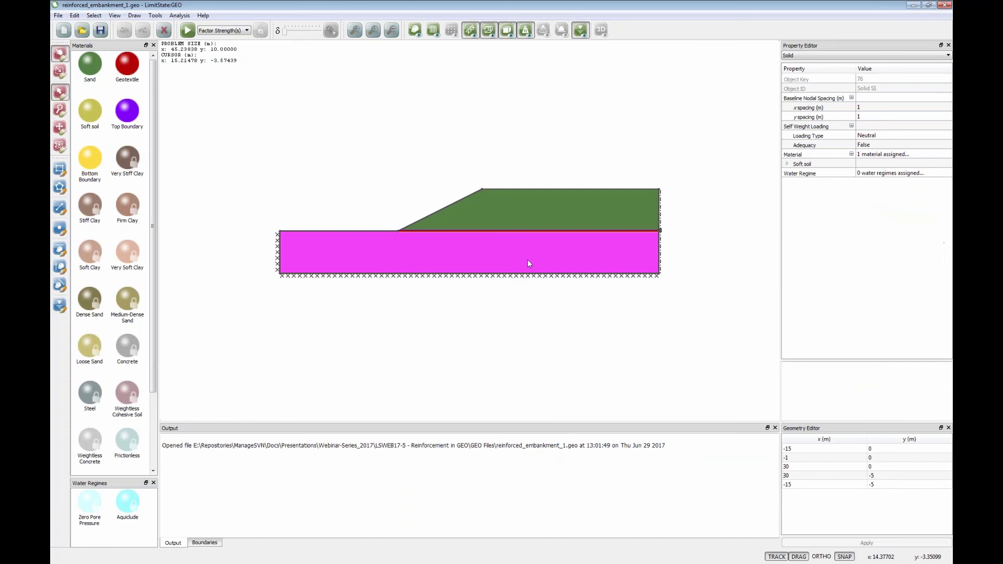
{"action": "left_click", "coordinate": [789, 165]}
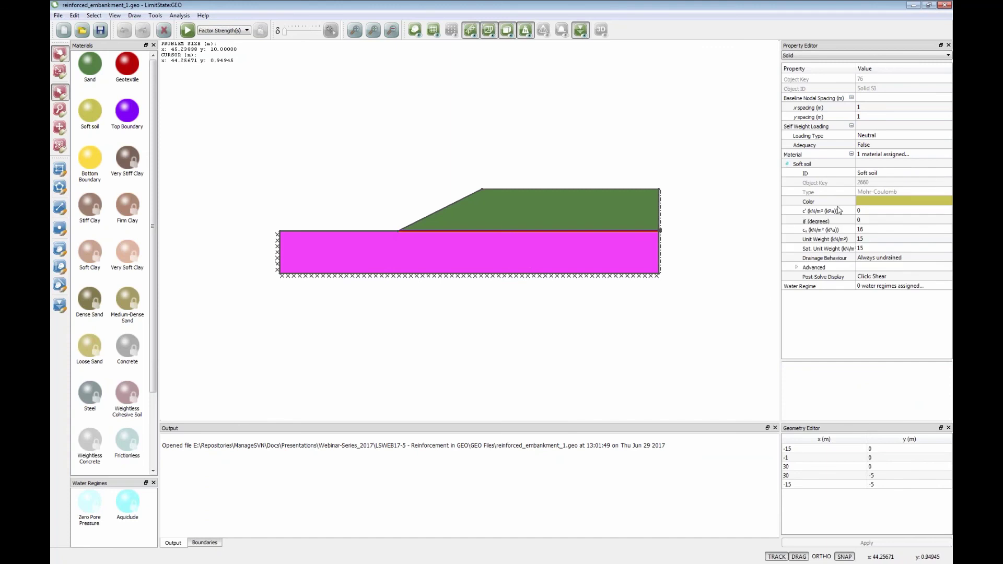
{"action": "left_click", "coordinate": [861, 239]}
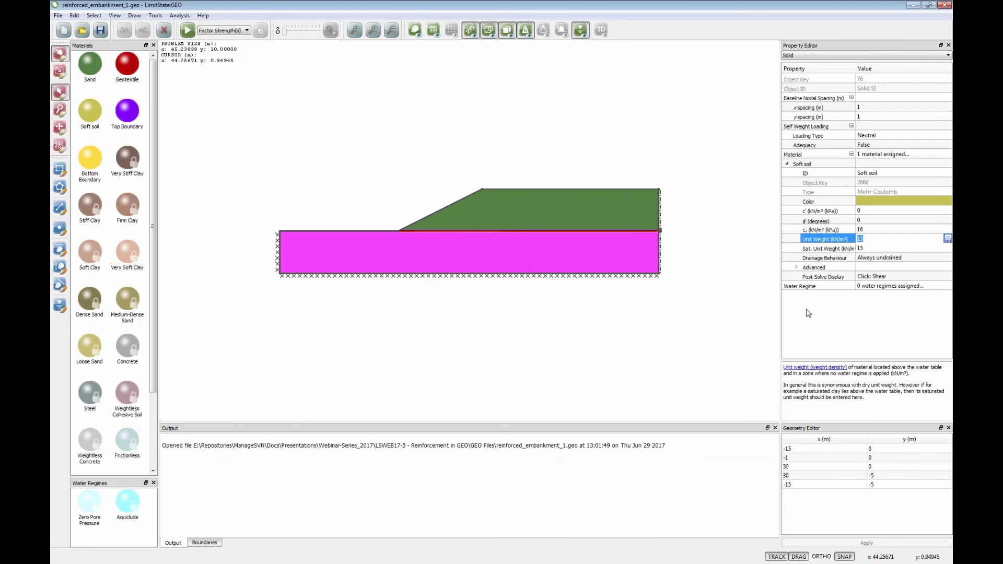
- Examine the Geotextile's pullout, lateral, moment and rupture properties and the multipliers of the Top Boundary and Bottom Boundary materials
{"action": "left_click", "coordinate": [130, 71]}
{"action": "left_click", "coordinate": [864, 118]}
{"action": "left_click", "coordinate": [864, 126]}
{"action": "left_click", "coordinate": [864, 136]}
{"action": "left_click", "coordinate": [864, 144]}
{"action": "left_click", "coordinate": [861, 155]}
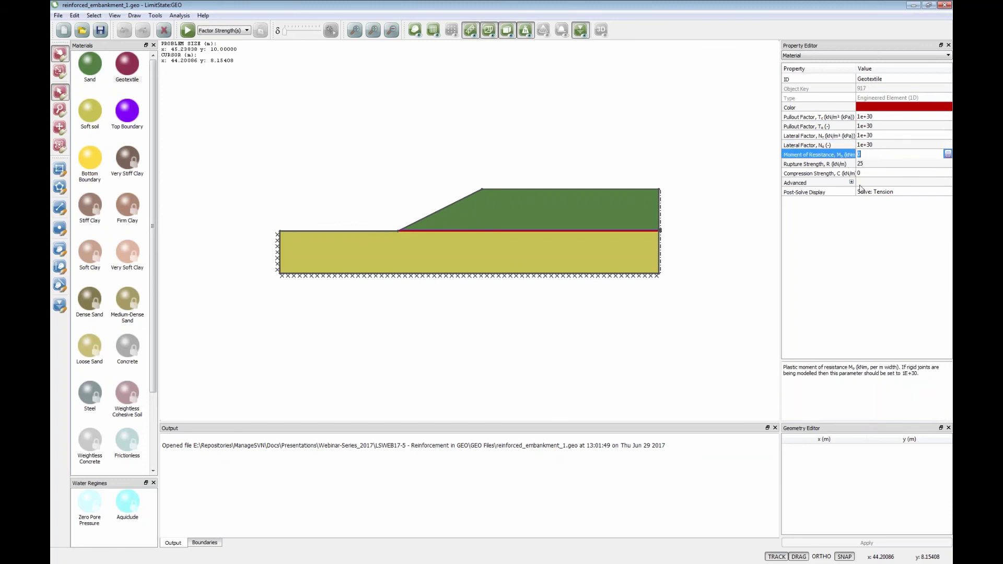
{"action": "left_click", "coordinate": [868, 164]}
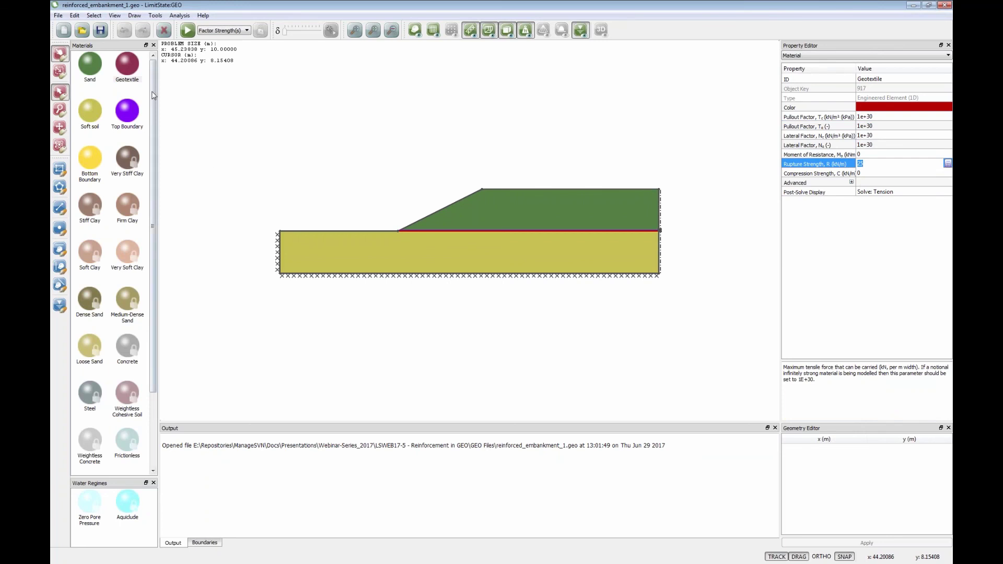
{"action": "left_click", "coordinate": [134, 114]}
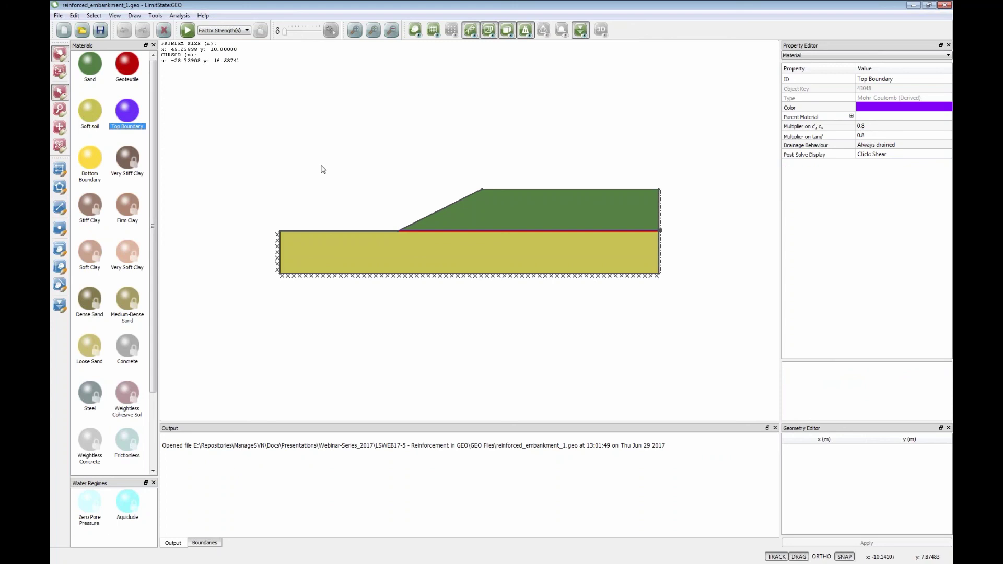
{"action": "left_click", "coordinate": [86, 162]}
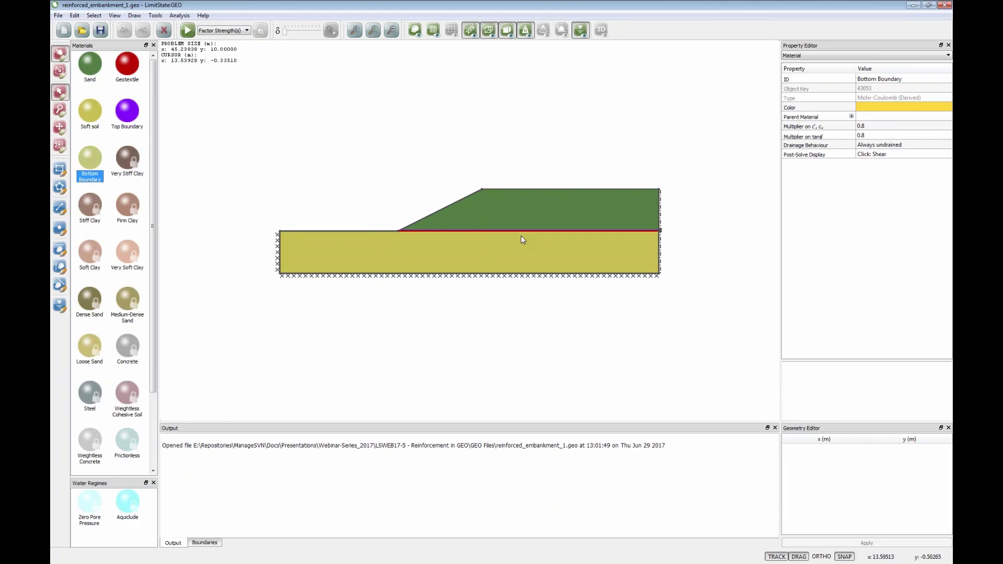
- Solve the reinforced embankment model and inspect the failure mechanism and the axial force along the geotextile
{"action": "left_click", "coordinate": [188, 30]}
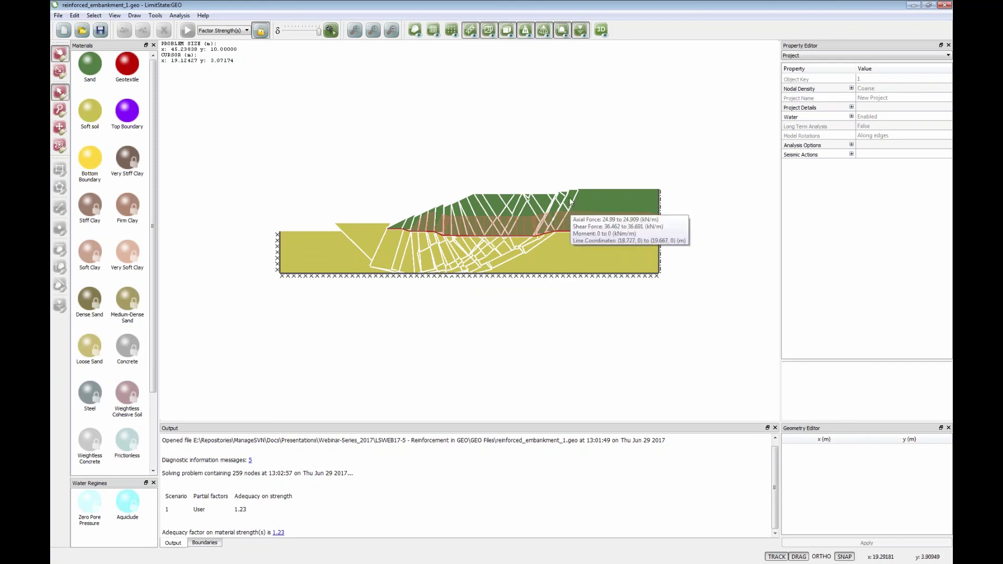
{"action": "mouse_move", "coordinate": [507, 267]}
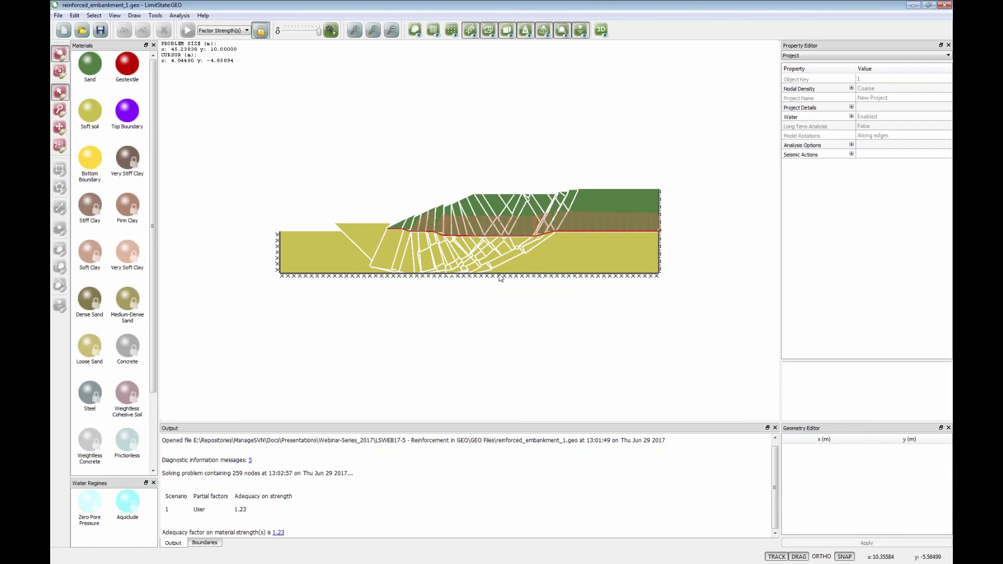
{"action": "mouse_move", "coordinate": [411, 237]}
{"action": "mouse_move", "coordinate": [505, 229]}
- Unlock the embankment model and set the Geotextile's rupture strength to 250 kN/m
{"action": "left_click", "coordinate": [127, 64]}
{"action": "left_click", "coordinate": [865, 164]}
{"action": "type", "text": "250"}
{"action": "key", "text": "Return"}
{"action": "left_click", "coordinate": [448, 297]}
{"action": "left_click", "coordinate": [127, 66]}
{"action": "left_click", "coordinate": [474, 114]}
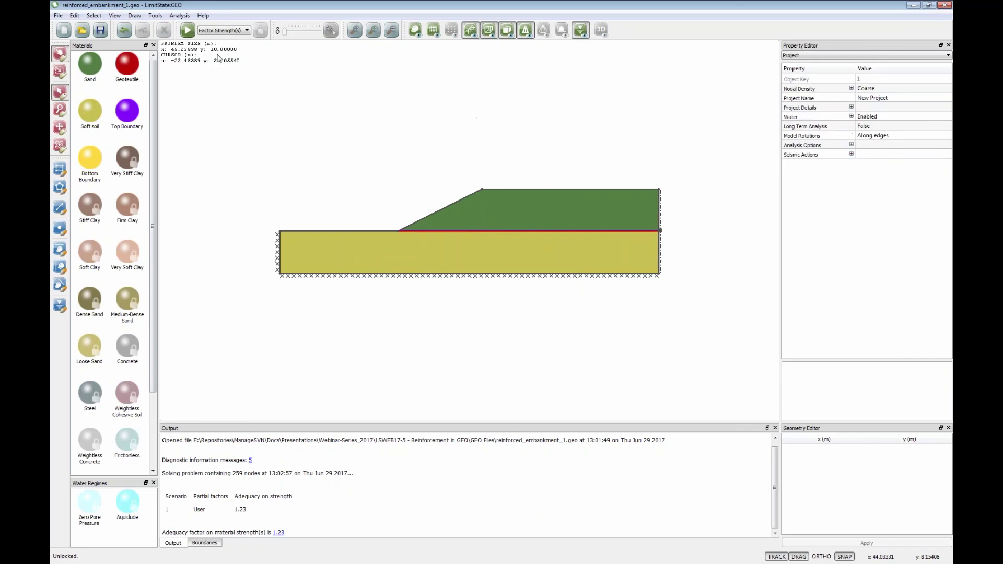
- Solve the embankment again with the stronger geotextile and inspect how the axial force varies along it
{"action": "left_click", "coordinate": [187, 31]}
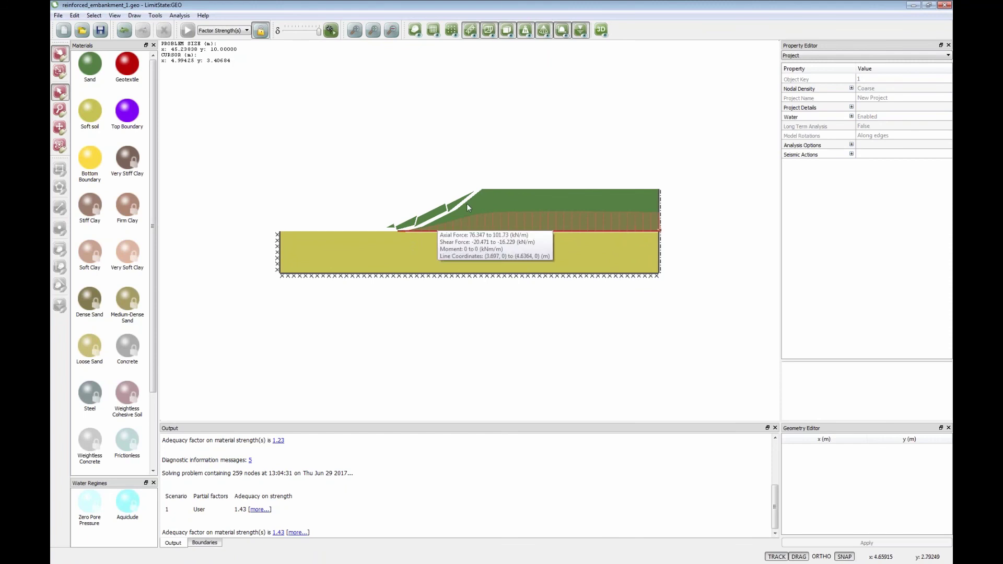
{"action": "mouse_move", "coordinate": [403, 229]}
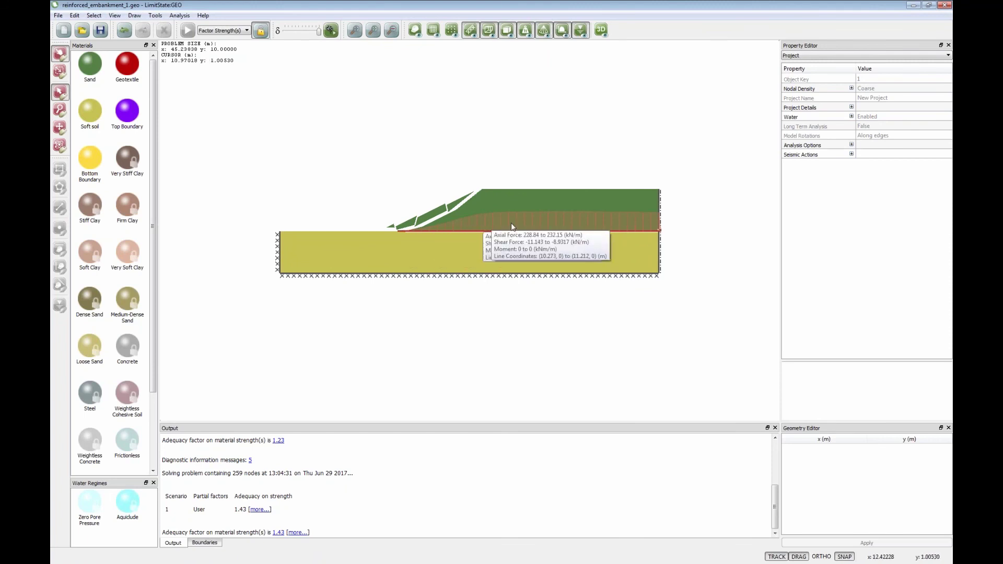
{"action": "mouse_move", "coordinate": [578, 226]}
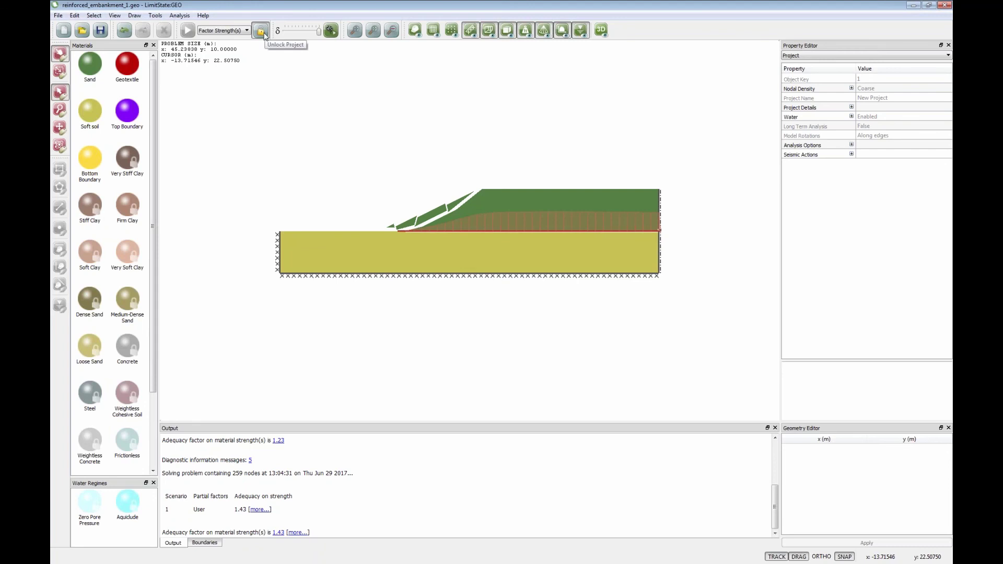
- Unlock the embankment model, set the Soft soil's undrained shear strength to 8 kN/m², and solve it to inspect the failure mechanism
{"action": "left_click", "coordinate": [261, 31]}
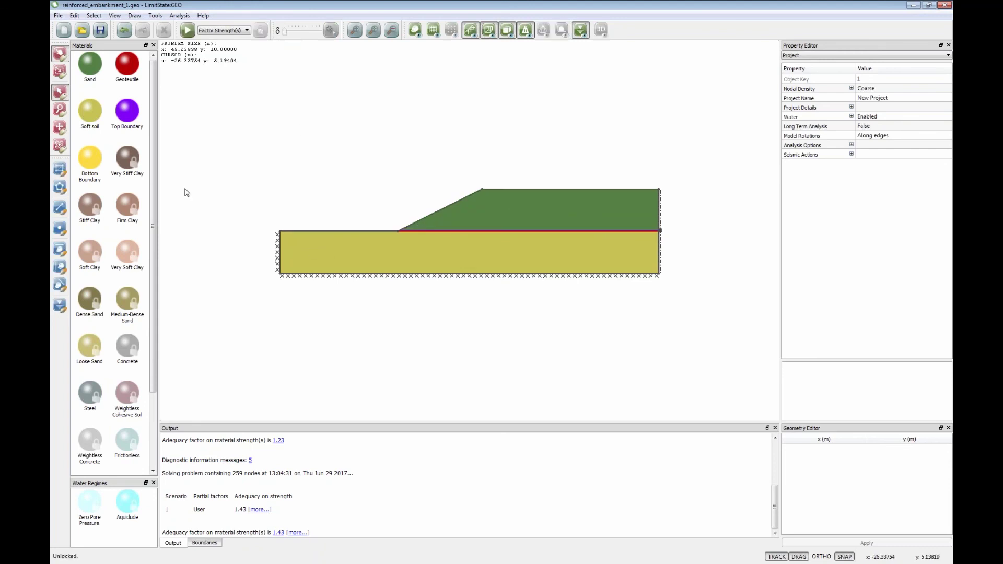
{"action": "left_click", "coordinate": [96, 115]}
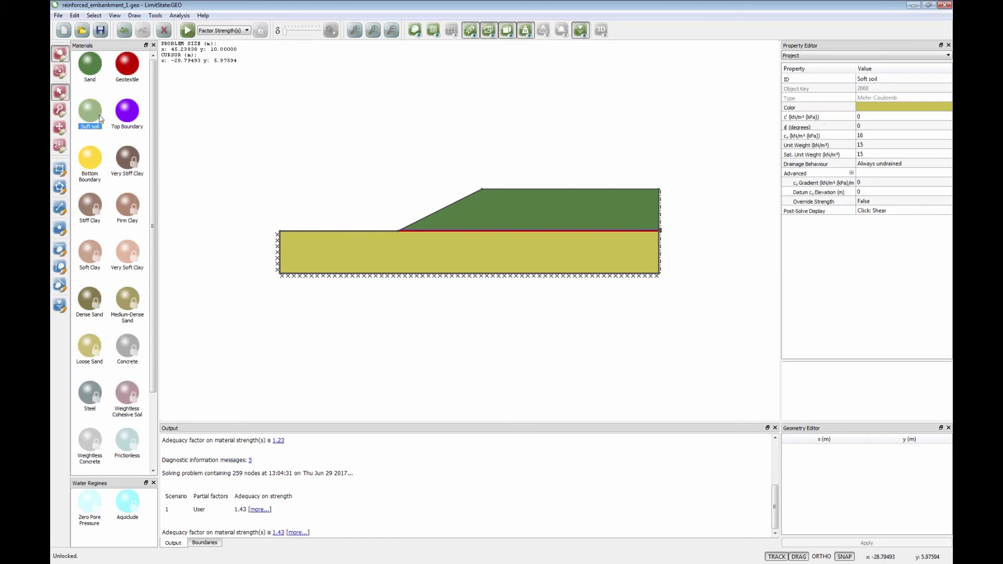
{"action": "left_click", "coordinate": [866, 137]}
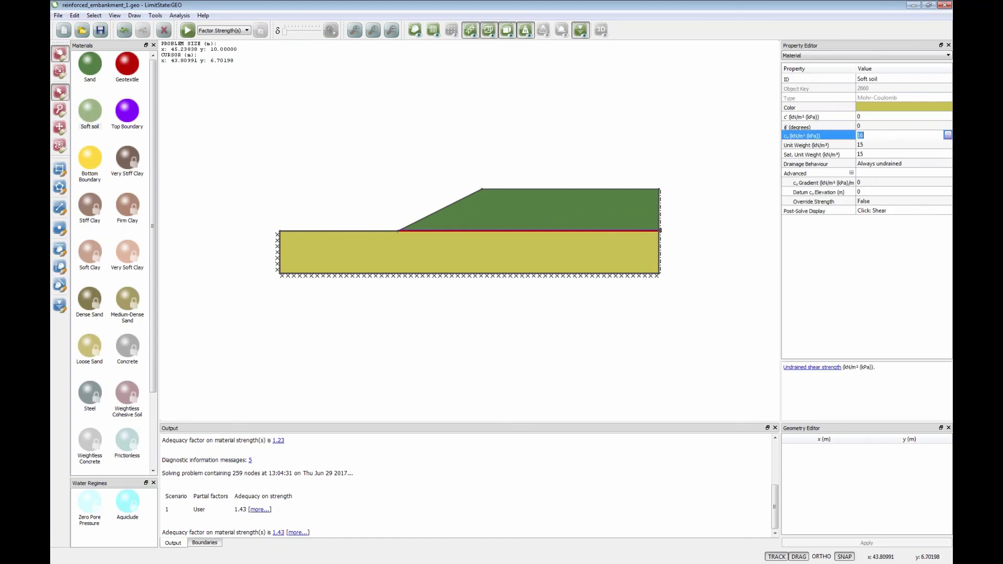
{"action": "type", "text": "8"}
{"action": "key", "text": "Tab"}
{"action": "left_click", "coordinate": [602, 146]}
{"action": "left_click", "coordinate": [187, 30]}
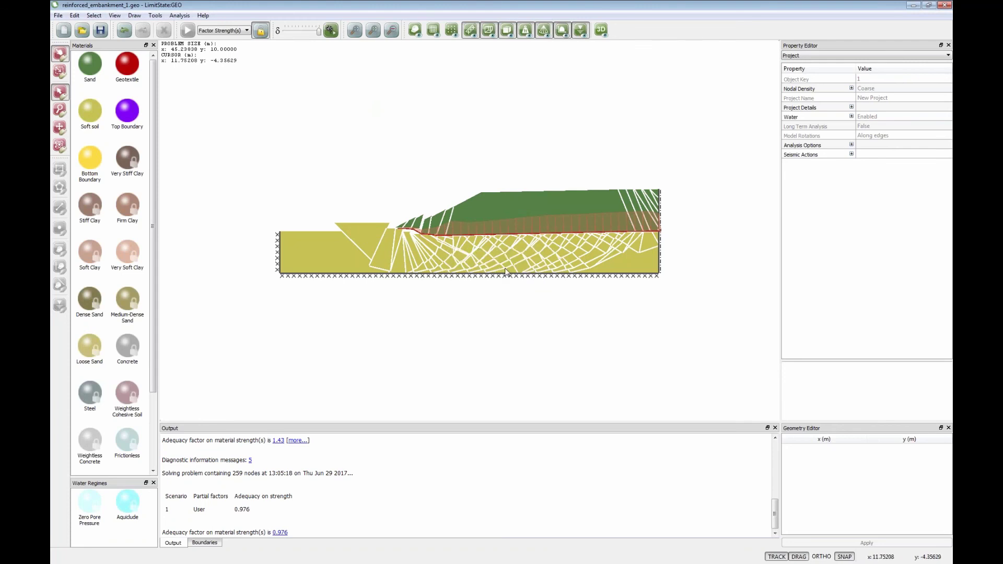
{"action": "left_click", "coordinate": [242, 515]}
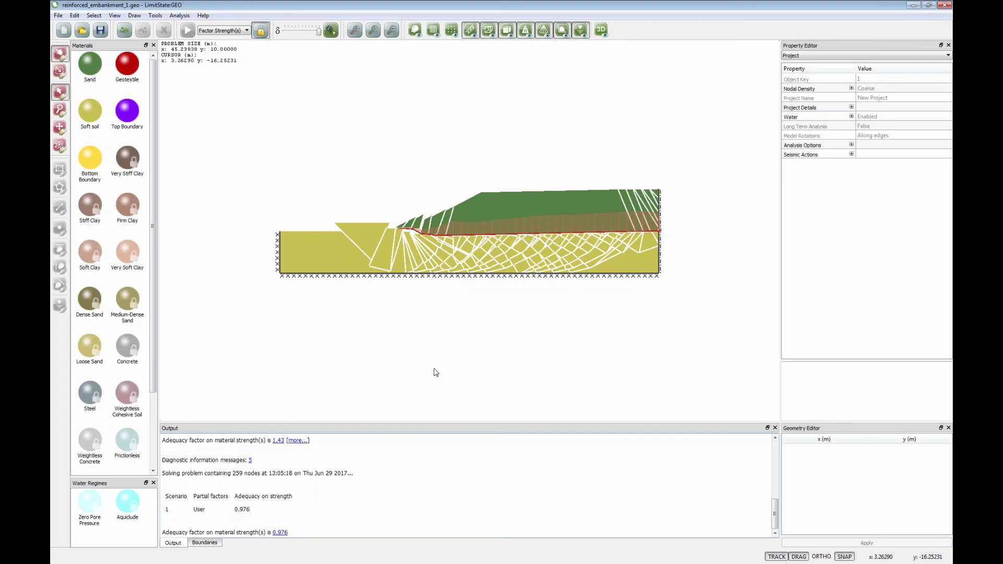
- Unlock the model and set the Soft soil's undrained shear strength to 16 kN/m²
{"action": "left_click", "coordinate": [90, 113]}
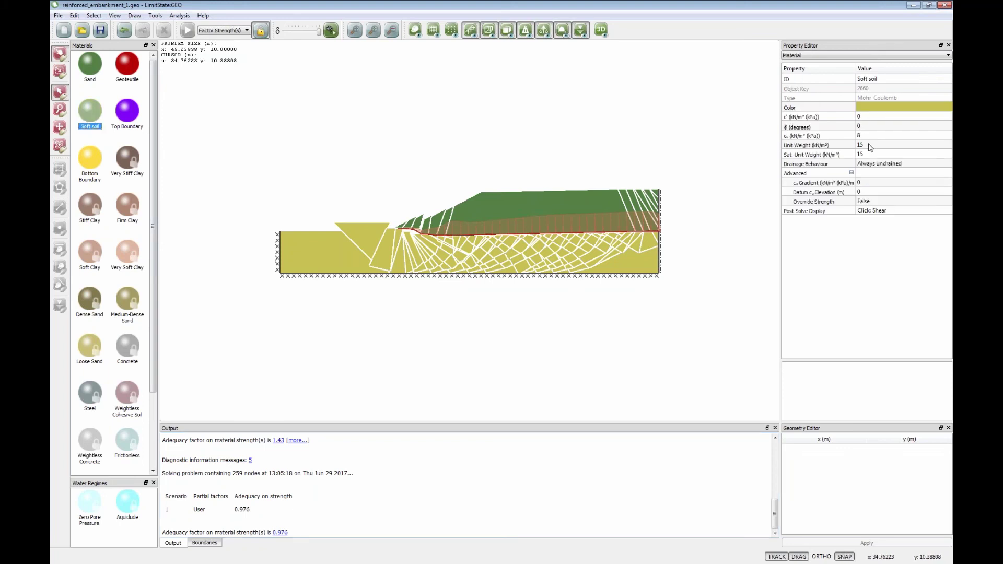
{"action": "left_click", "coordinate": [869, 135]}
{"action": "type", "text": "16"}
{"action": "key", "text": "Return"}
{"action": "left_click", "coordinate": [447, 296]}
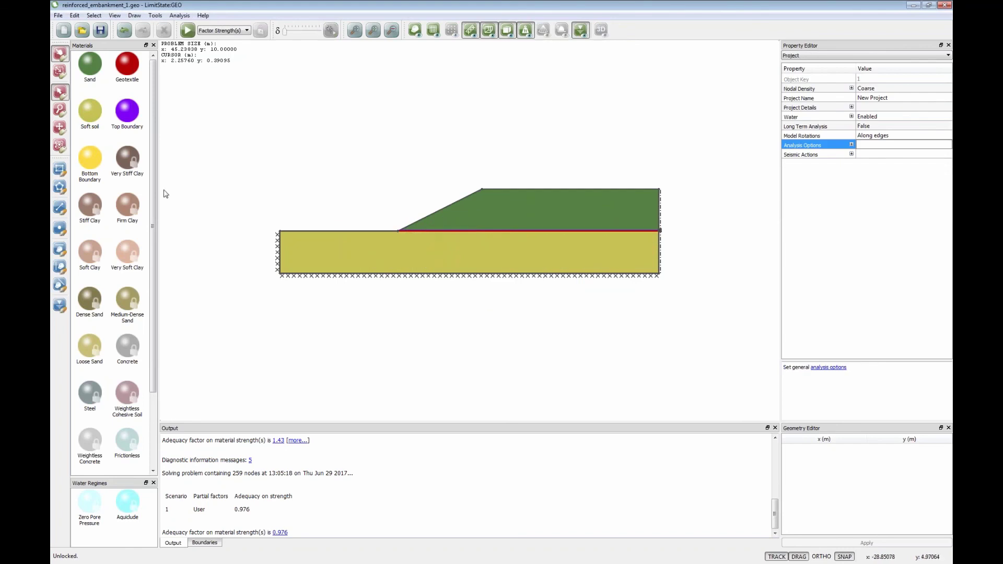
- Set both strength multipliers of the Top Boundary material, on cohesion and on tan φ, to 0.2 and solve the embankment
{"action": "left_click", "coordinate": [129, 119]}
{"action": "left_click", "coordinate": [819, 127]}
{"action": "type", "text": "0.2"}
{"action": "key", "text": "Tab"}
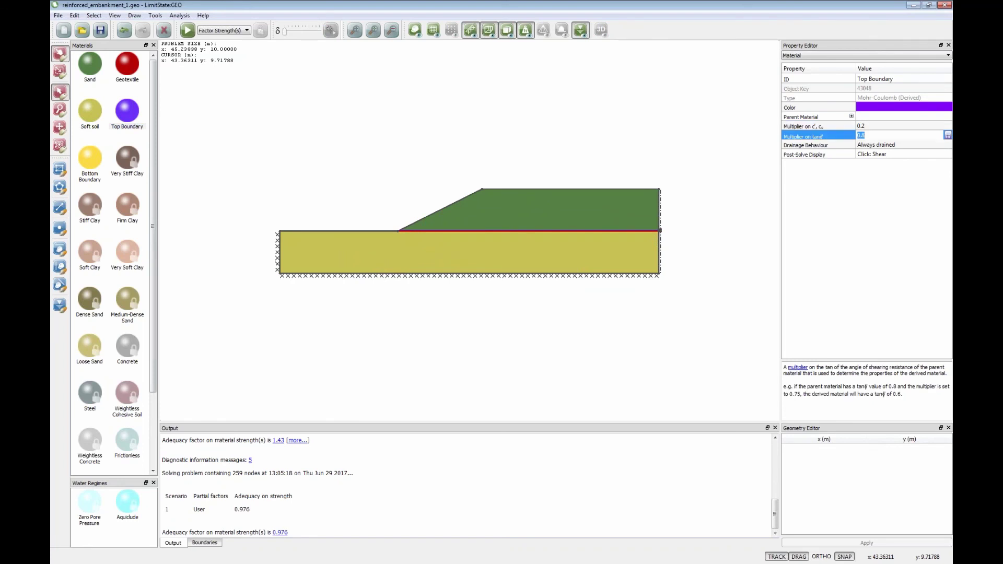
{"action": "type", "text": "0.2"}
{"action": "left_click", "coordinate": [585, 132]}
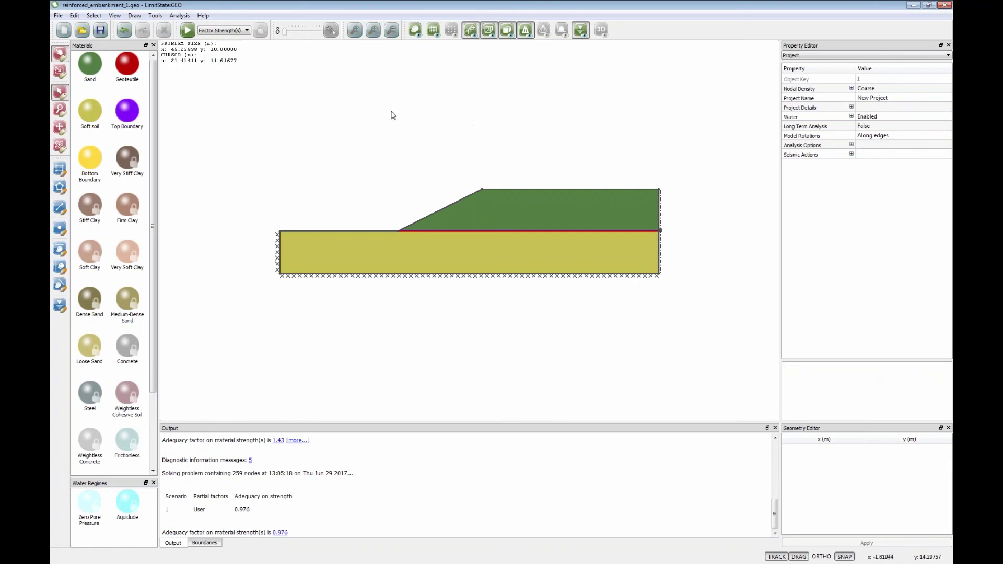
{"action": "left_click", "coordinate": [188, 30]}
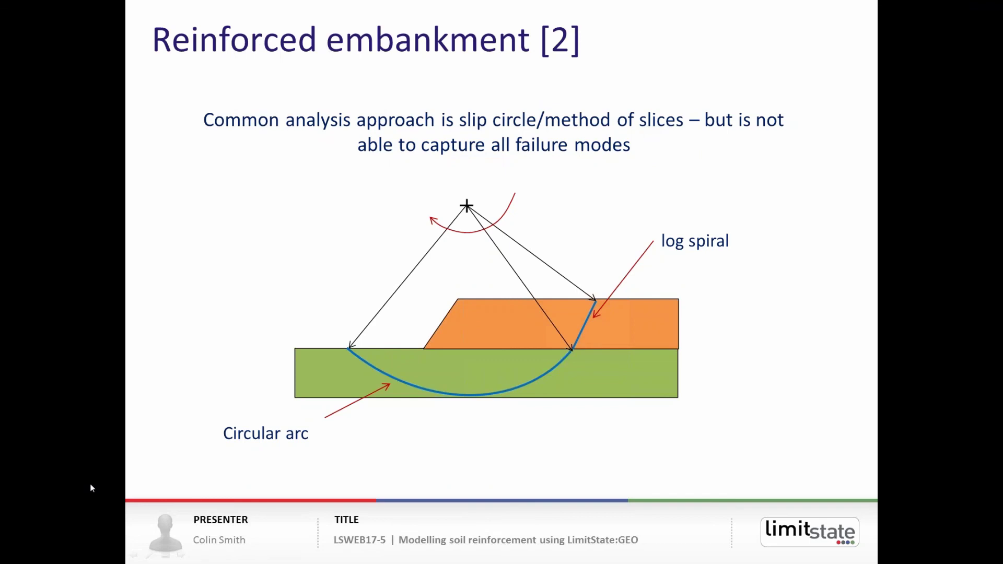
{"action": "left_click", "coordinate": [477, 468]}
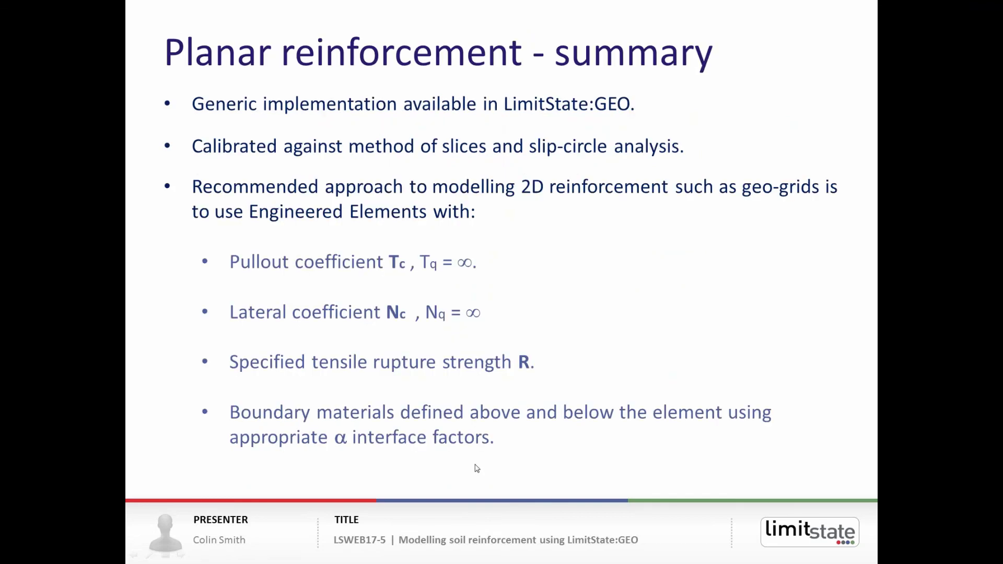
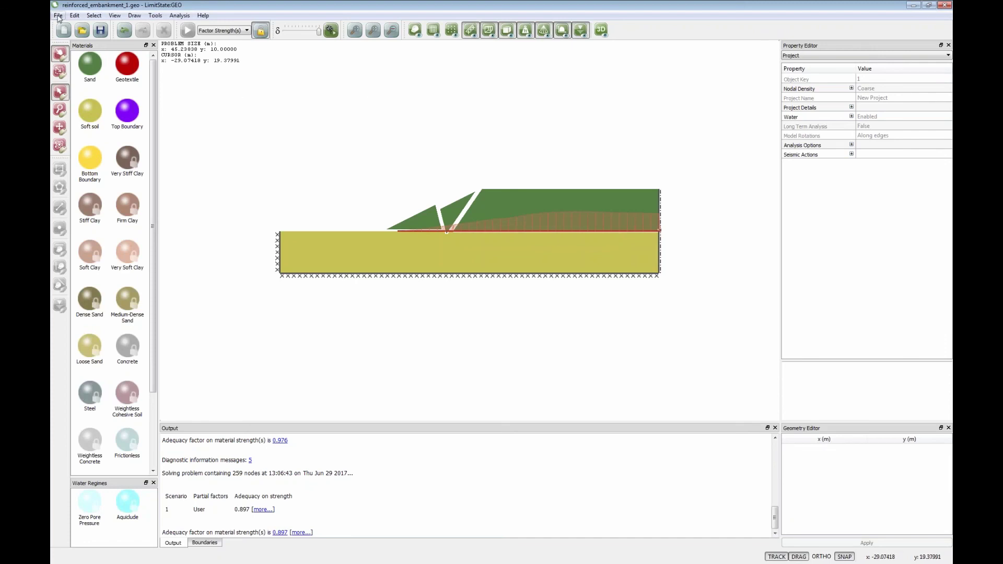
- Open soil_nailed_slope.geo without saving the embankment file and solve it
{"action": "left_click", "coordinate": [82, 31]}
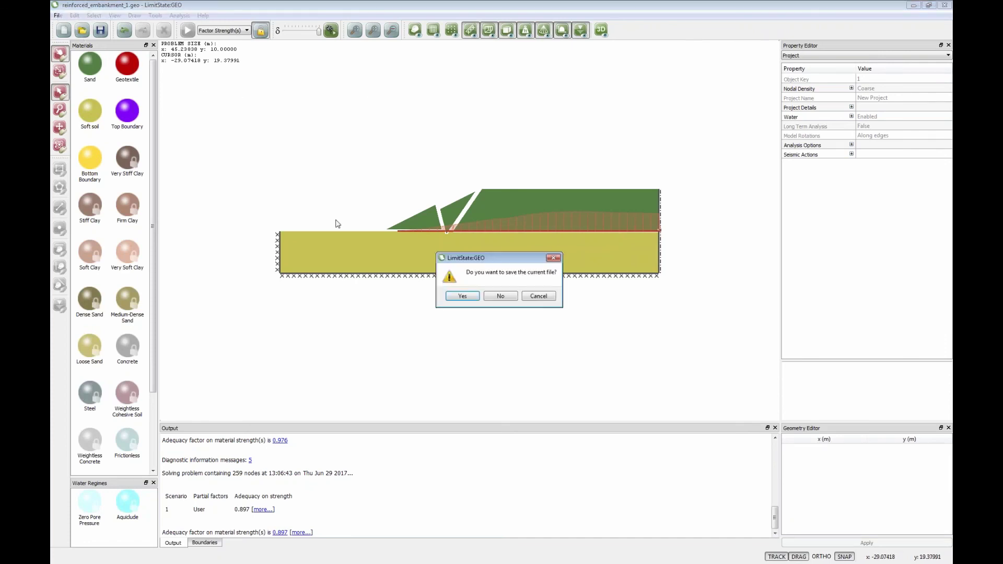
{"action": "left_click", "coordinate": [500, 296]}
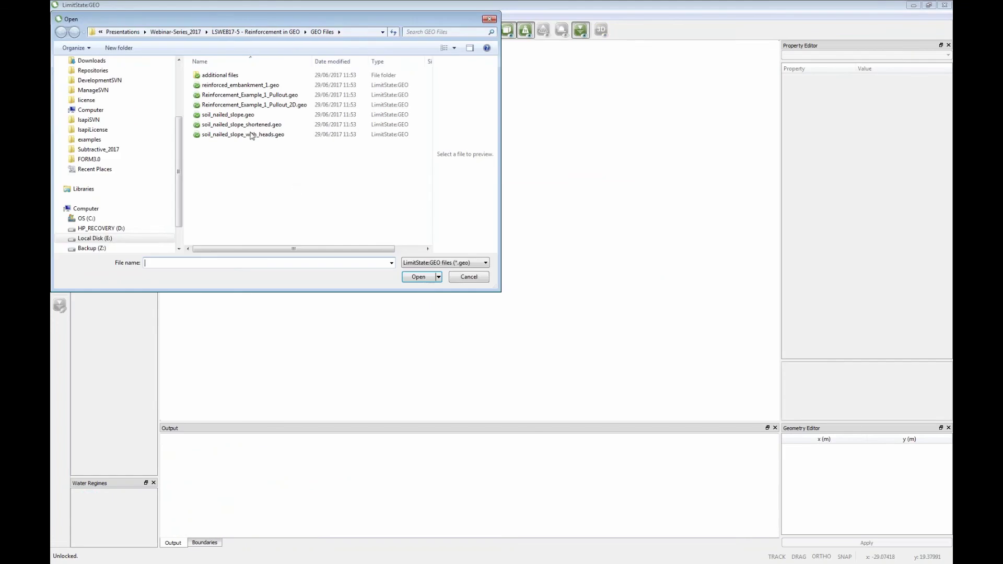
{"action": "left_click", "coordinate": [228, 115]}
{"action": "left_click", "coordinate": [412, 277]}
{"action": "key", "text": "F5"}
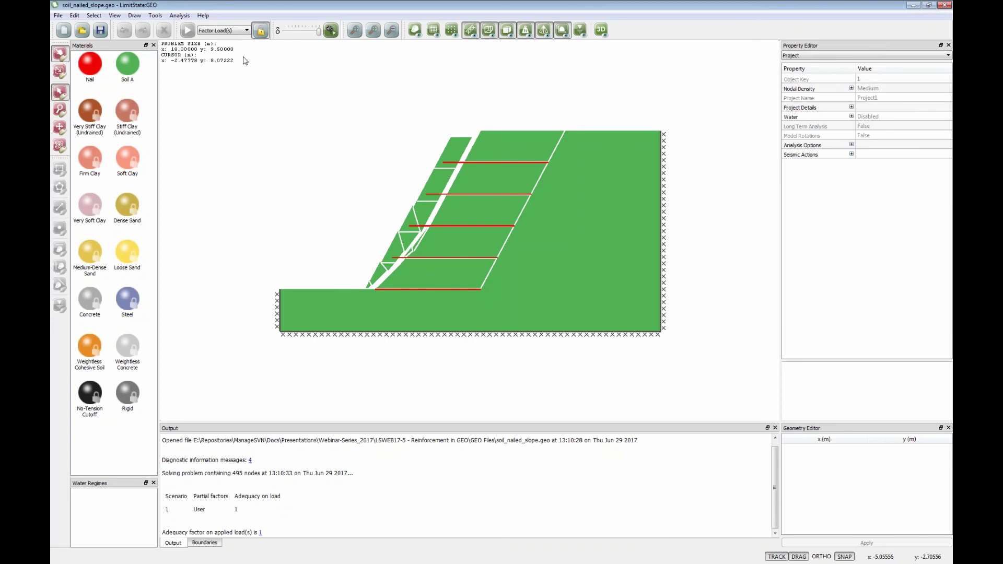
- Unlock the solved slope and open soil_nailed_slope_with_heads.geo without saving the current file
{"action": "left_click", "coordinate": [261, 30]}
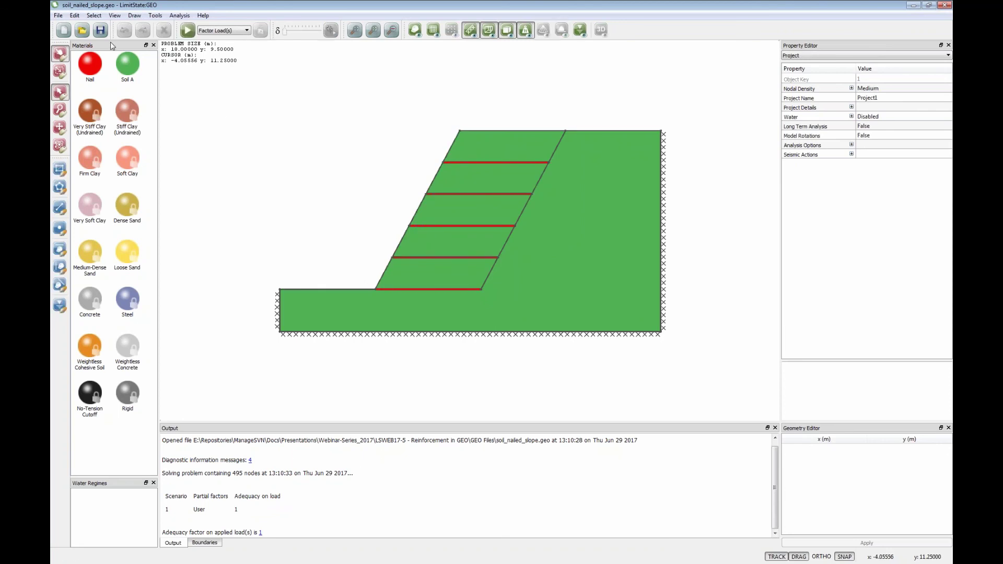
{"action": "left_click", "coordinate": [82, 32]}
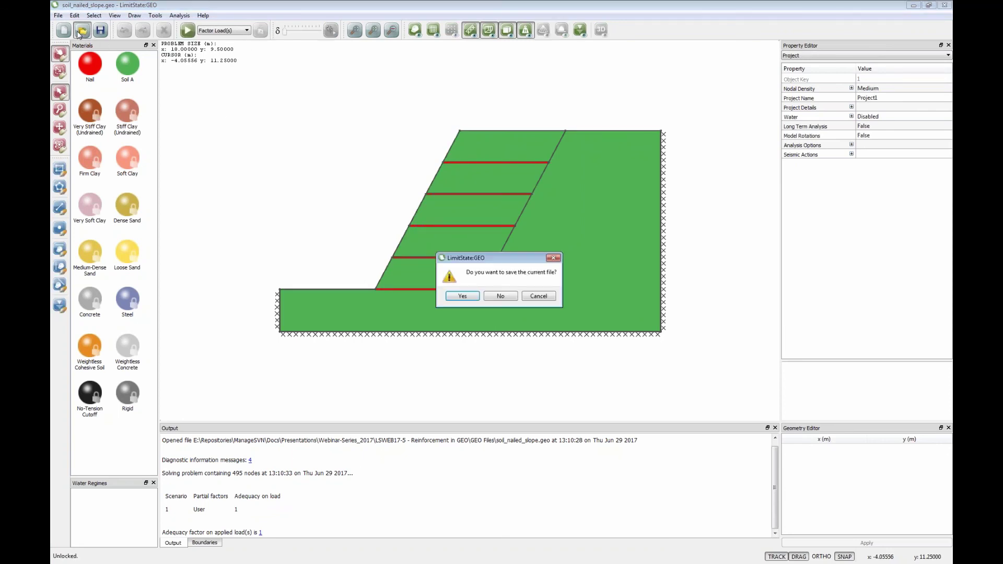
{"action": "left_click", "coordinate": [505, 297]}
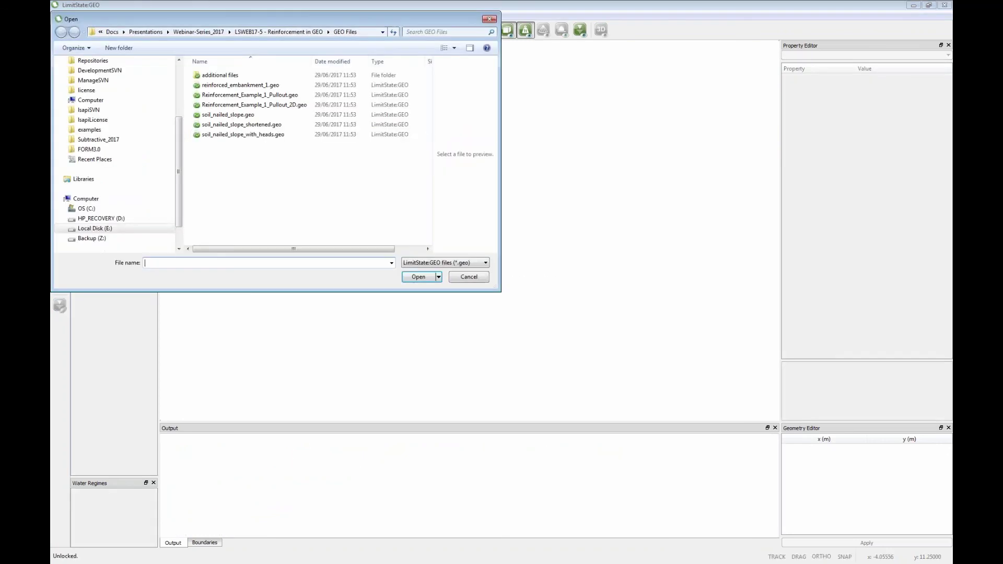
{"action": "left_click", "coordinate": [250, 136]}
{"action": "left_click", "coordinate": [421, 277]}
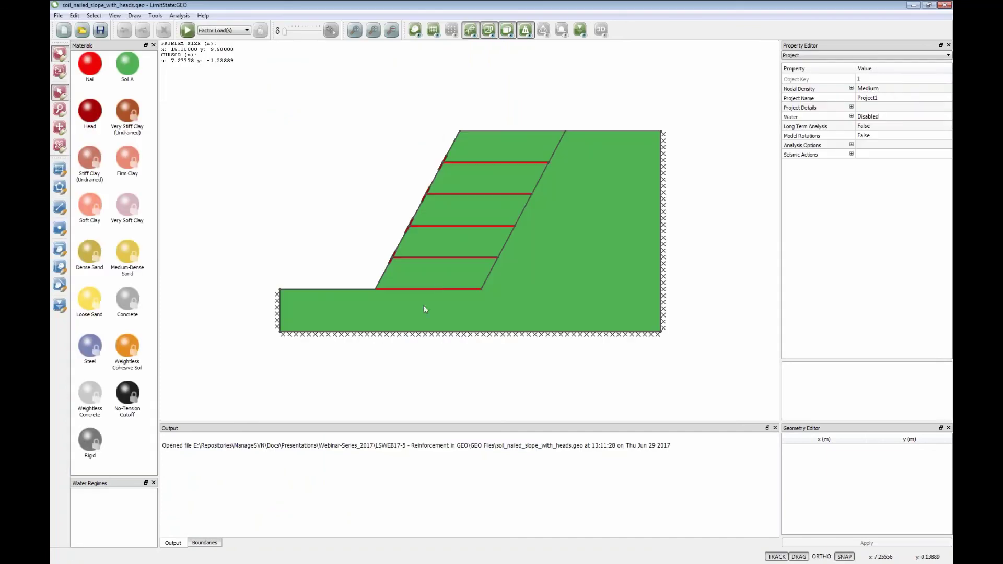
- Inspect the nail heads modelled along the slope face and solve the model
{"action": "scroll", "coordinate": [409, 228], "scroll_direction": "up", "scroll_amount": 5}
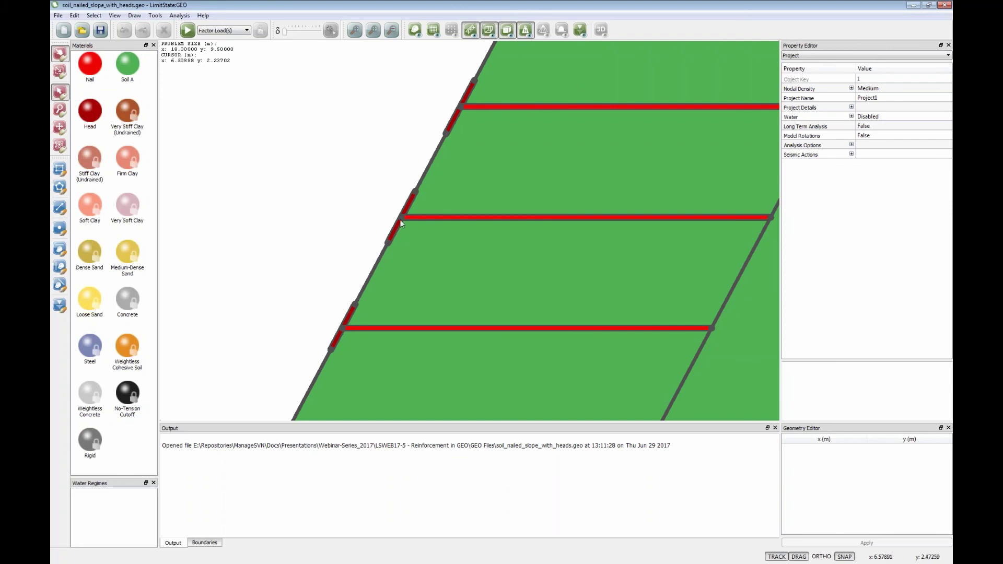
{"action": "scroll", "coordinate": [404, 219], "scroll_direction": "down", "scroll_amount": 5}
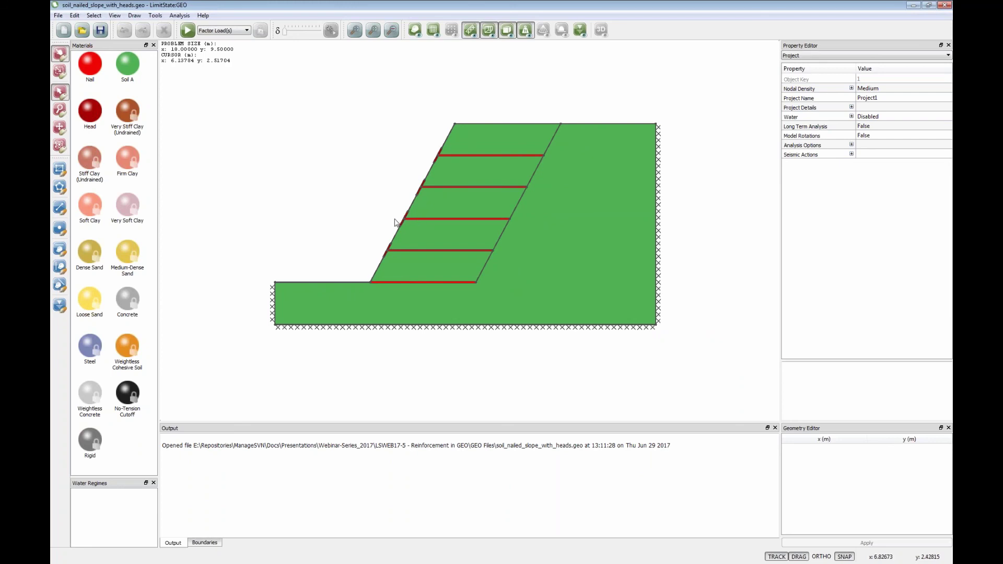
{"action": "left_click", "coordinate": [187, 30]}
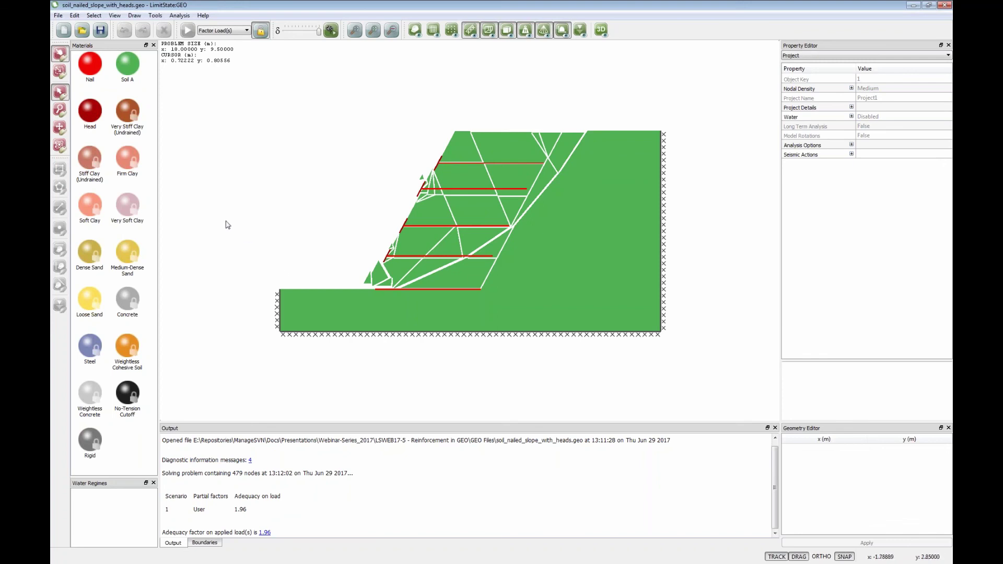
- Examine the Nail material's pullout factors Tc and Tq and its lateral factors Nc and Nq
{"action": "left_click", "coordinate": [88, 71]}
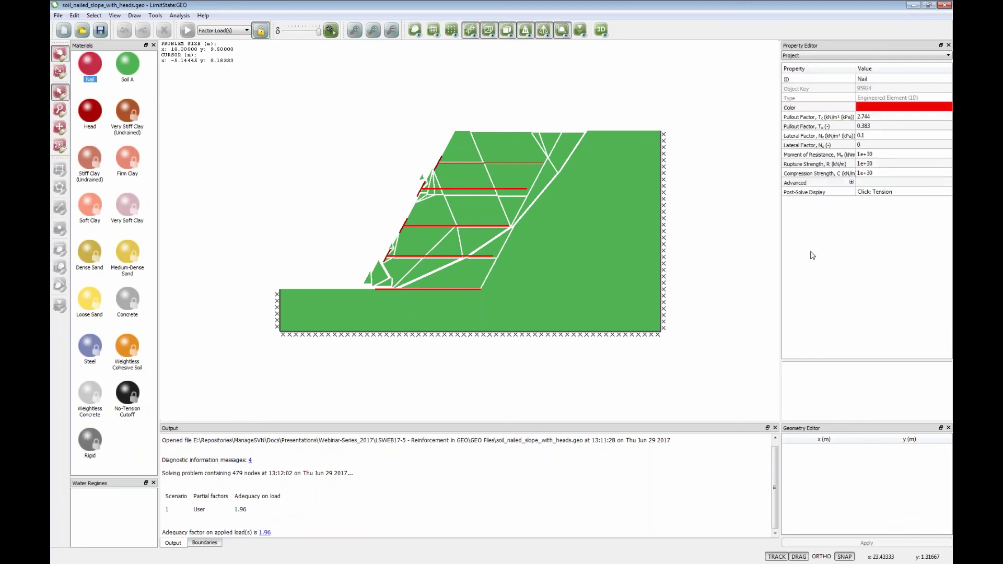
{"action": "left_click", "coordinate": [807, 118]}
{"action": "left_click", "coordinate": [804, 127]}
{"action": "left_click", "coordinate": [804, 136]}
{"action": "left_click", "coordinate": [804, 145]}
{"action": "left_click", "coordinate": [803, 118]}
{"action": "left_click", "coordinate": [801, 126]}
{"action": "left_click", "coordinate": [799, 135]}
{"action": "left_click", "coordinate": [800, 127]}
{"action": "left_click", "coordinate": [802, 118]}
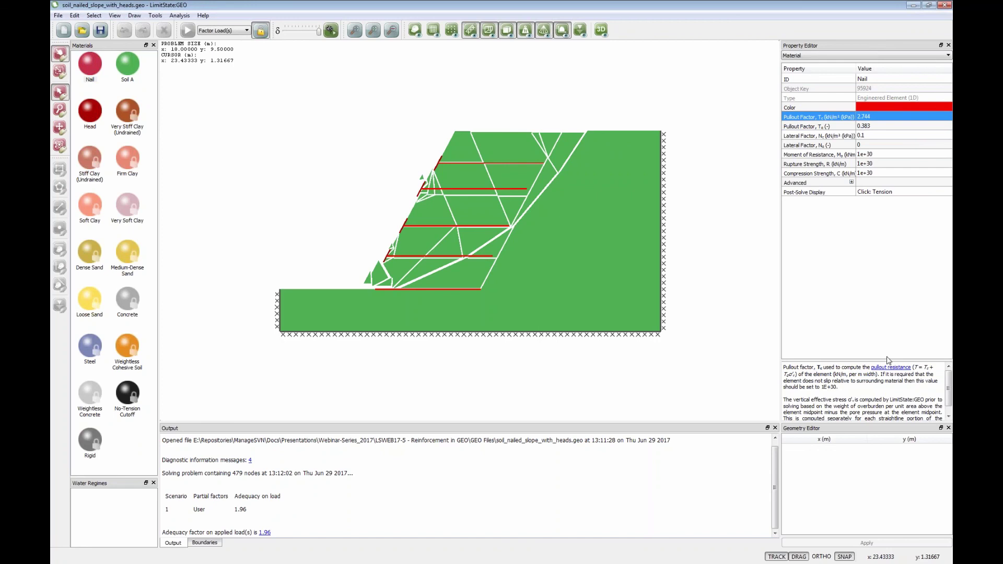
- Enlarge the property description area and compare the explanations of the Nail's pullout and lateral factors
{"action": "left_click_drag", "start_coordinate": [884, 362], "coordinate": [883, 326]}
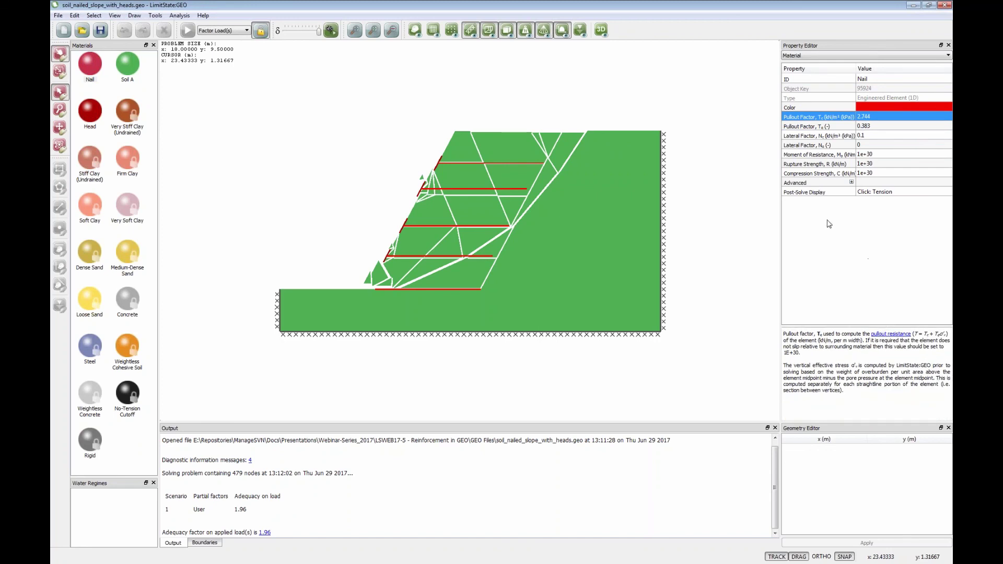
{"action": "left_click", "coordinate": [806, 126]}
{"action": "left_click", "coordinate": [806, 136]}
{"action": "left_click", "coordinate": [802, 147]}
{"action": "left_click", "coordinate": [803, 136]}
{"action": "left_click", "coordinate": [804, 127]}
{"action": "left_click", "coordinate": [806, 118]}
{"action": "left_click", "coordinate": [805, 126]}
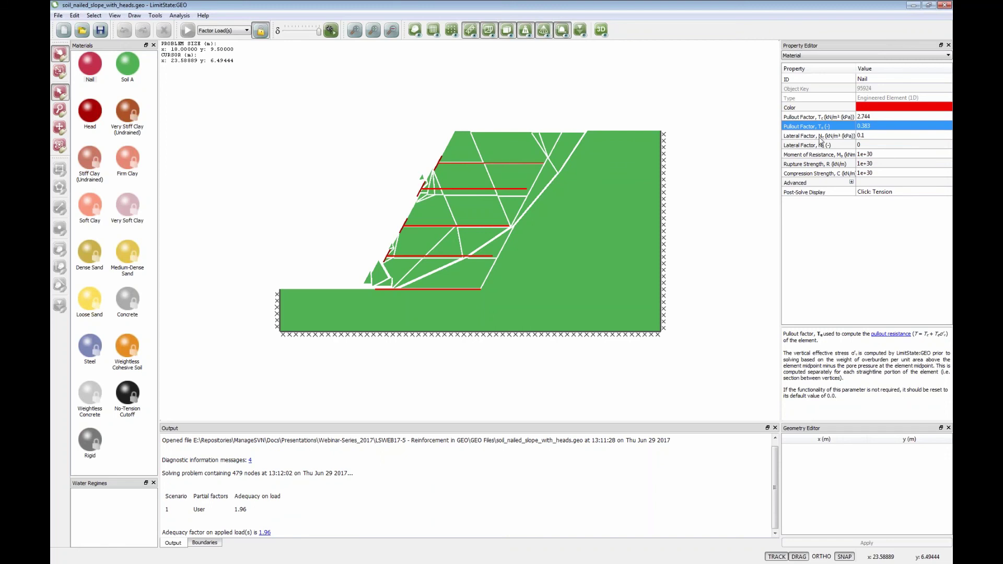
{"action": "left_click", "coordinate": [822, 137]}
{"action": "left_click", "coordinate": [822, 147]}
{"action": "left_click", "coordinate": [823, 138]}
{"action": "left_click", "coordinate": [823, 146]}
{"action": "left_click", "coordinate": [823, 138]}
{"action": "left_click", "coordinate": [823, 146]}
{"action": "left_click", "coordinate": [823, 127]}
{"action": "left_click", "coordinate": [823, 117]}
{"action": "left_click", "coordinate": [823, 128]}
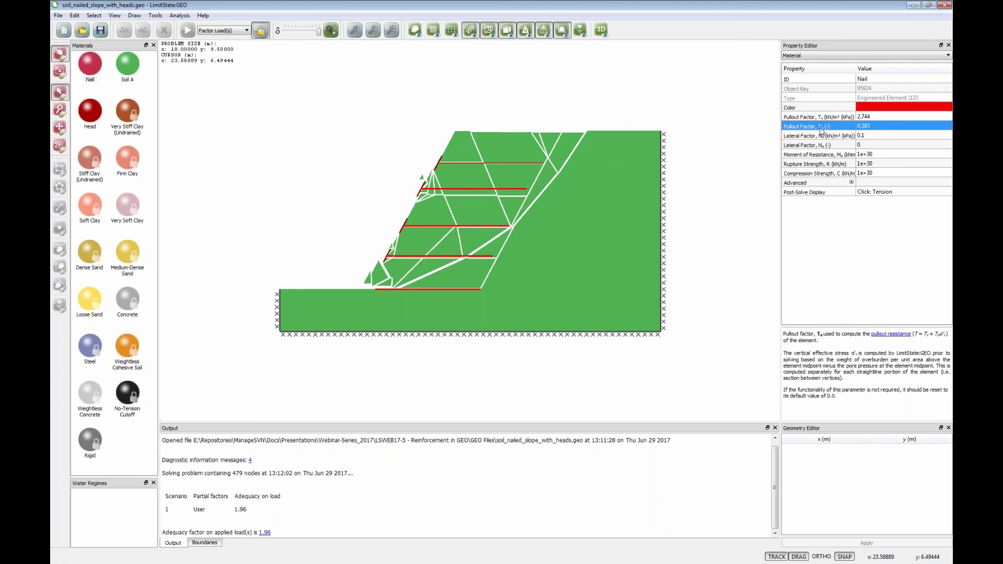